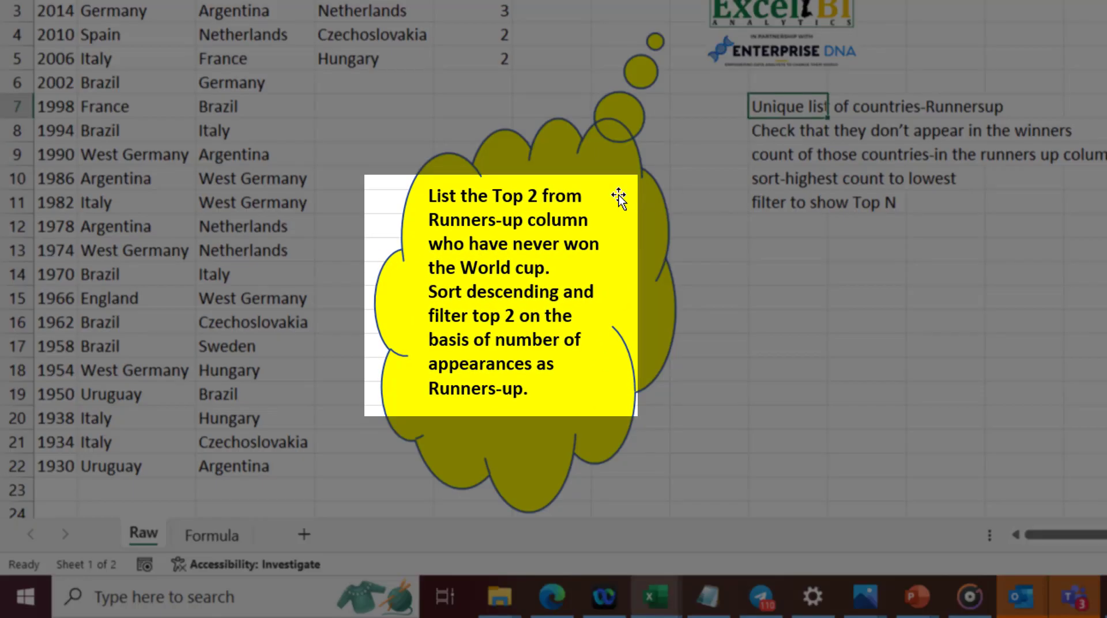
Examine the challenge note, the Winners and Runners-up columns, the expected answer table and the listed solution steps.
{"action": "left_click", "coordinate": [623, 202]}
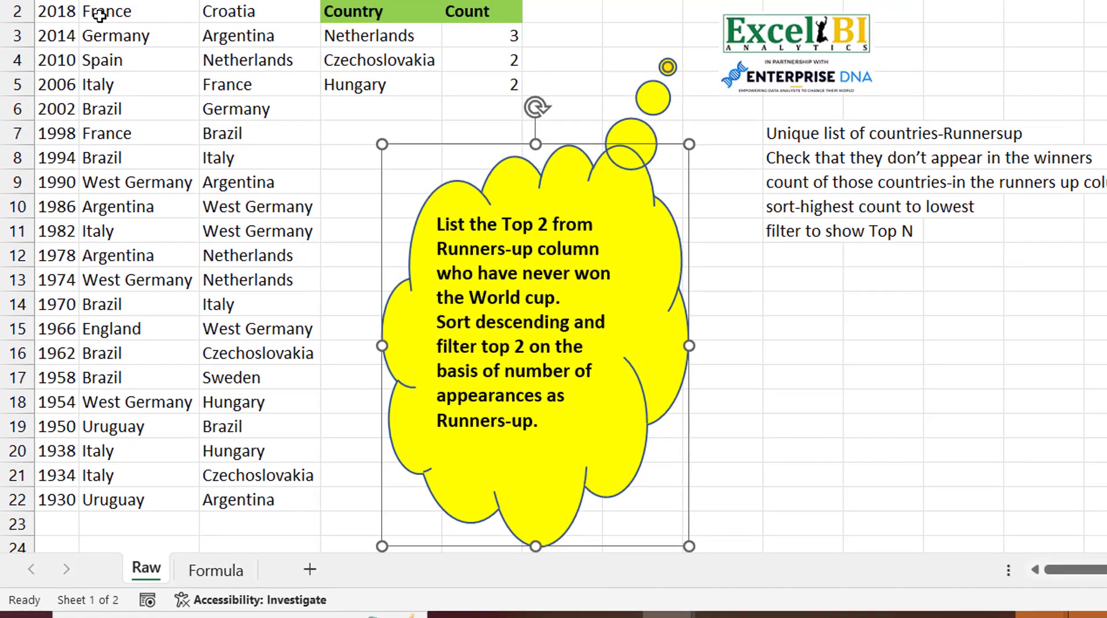
{"action": "left_click", "coordinate": [100, 10]}
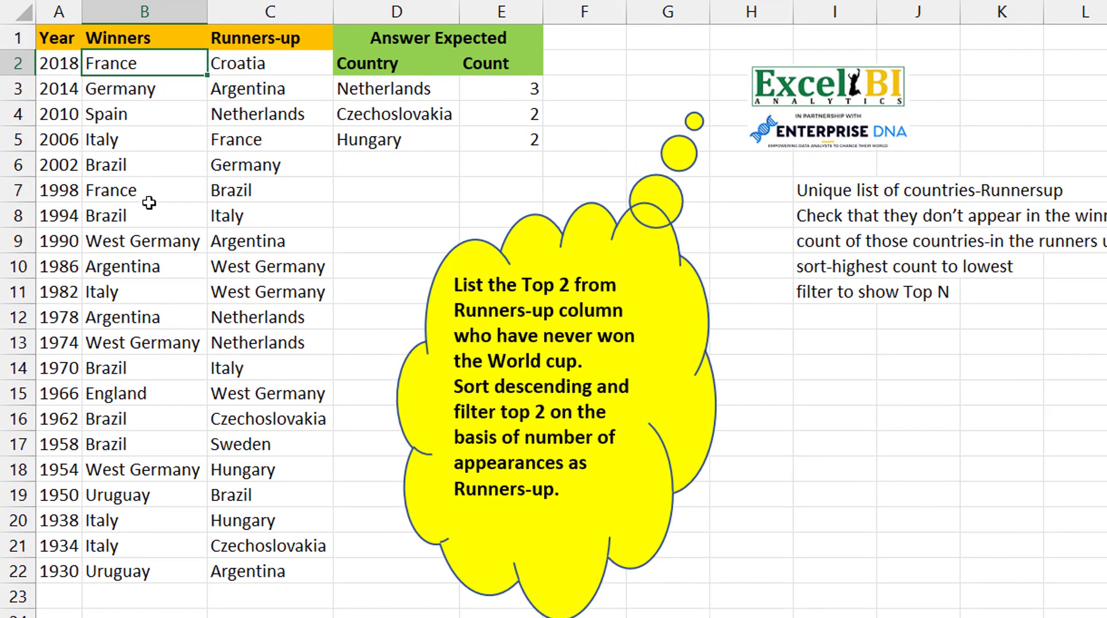
{"action": "left_click", "coordinate": [286, 64]}
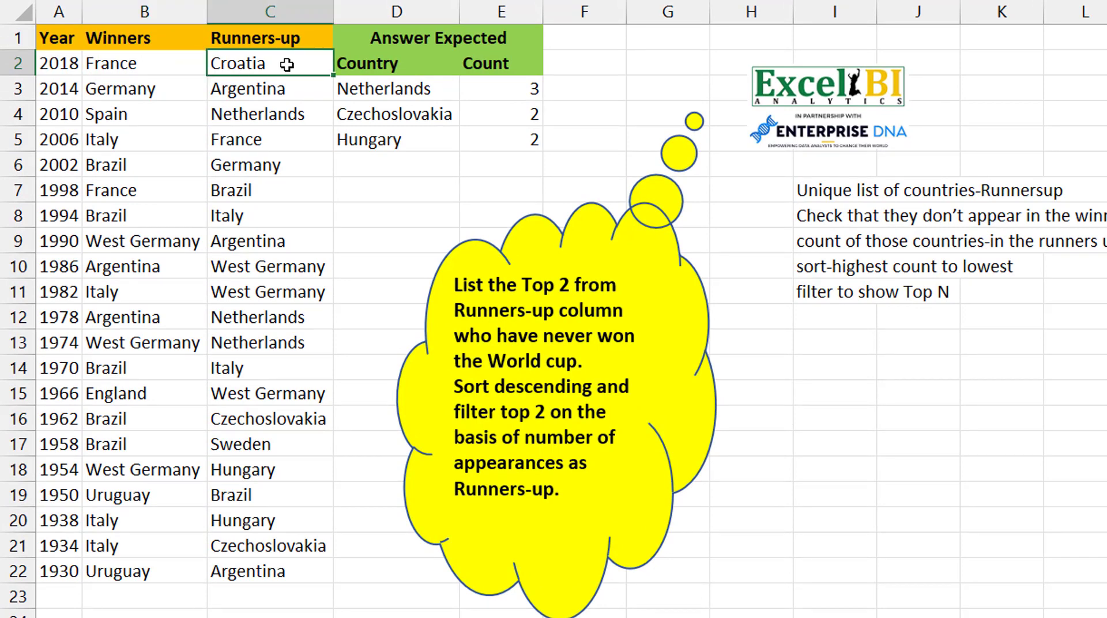
{"action": "left_click_drag", "start_coordinate": [287, 64], "coordinate": [286, 415]}
{"action": "left_click", "coordinate": [139, 141]}
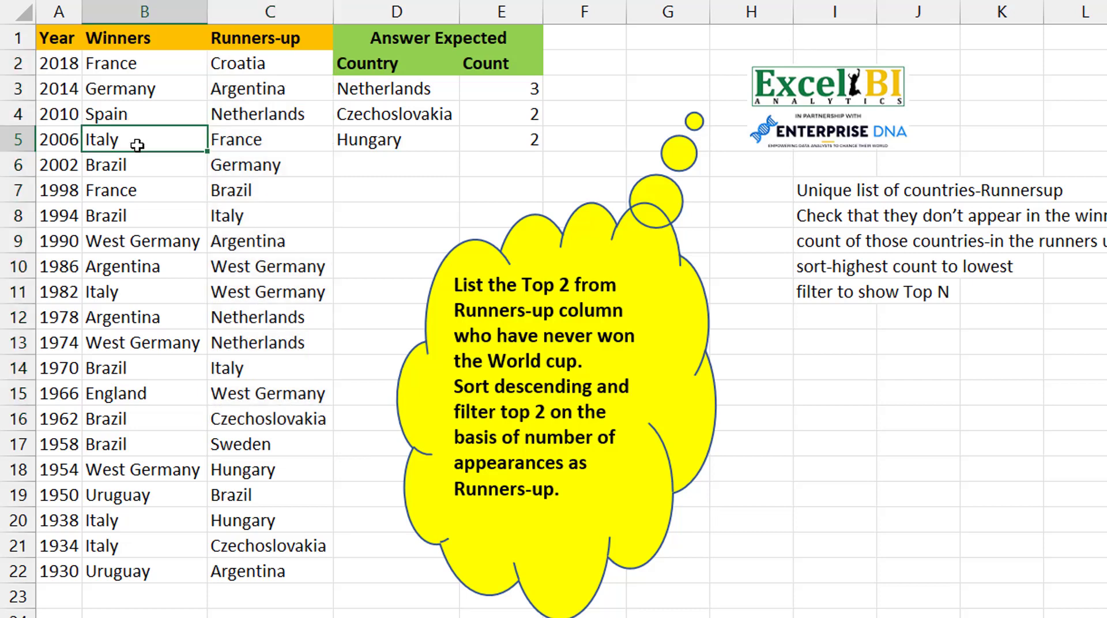
{"action": "left_click", "coordinate": [275, 86]}
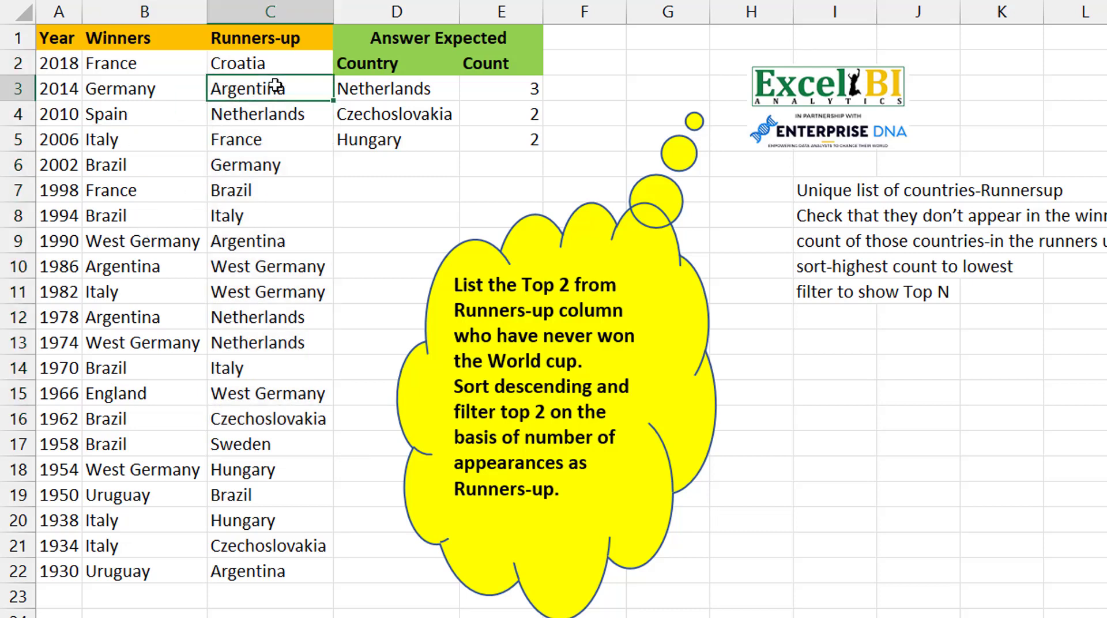
{"action": "left_click", "coordinate": [144, 89]}
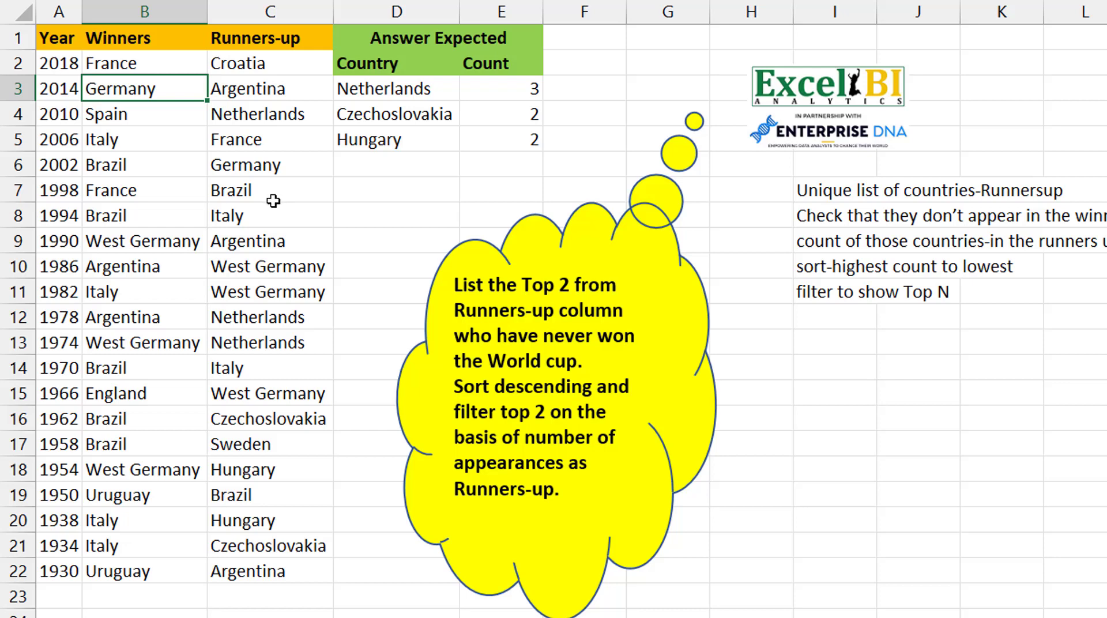
{"action": "left_click", "coordinate": [403, 81]}
{"action": "left_click_drag", "start_coordinate": [498, 109], "coordinate": [504, 136]}
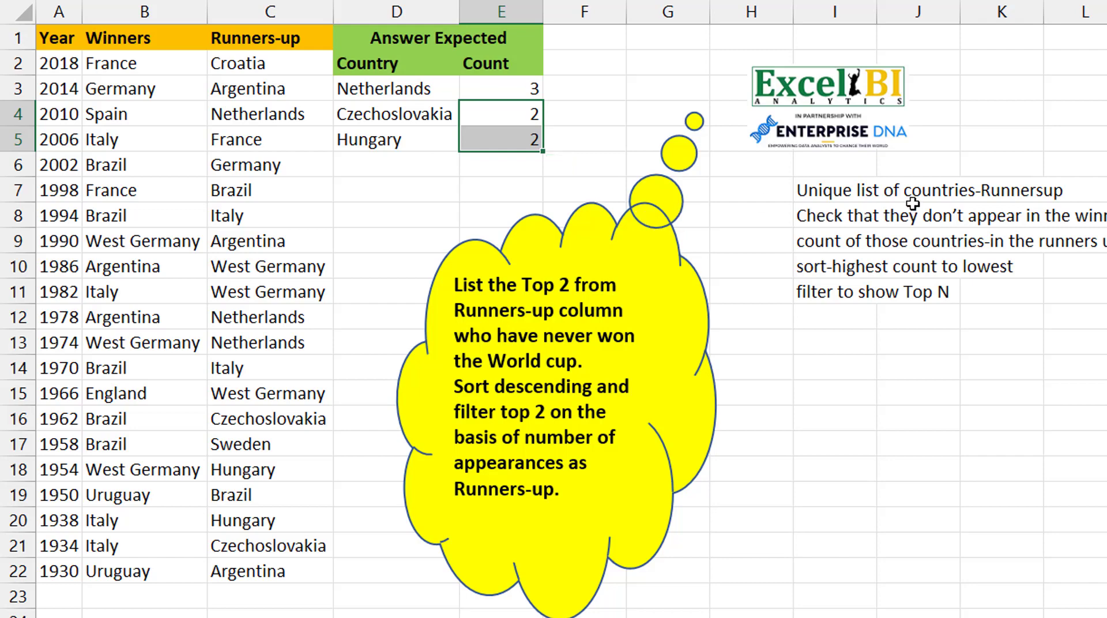
{"action": "left_click", "coordinate": [832, 186]}
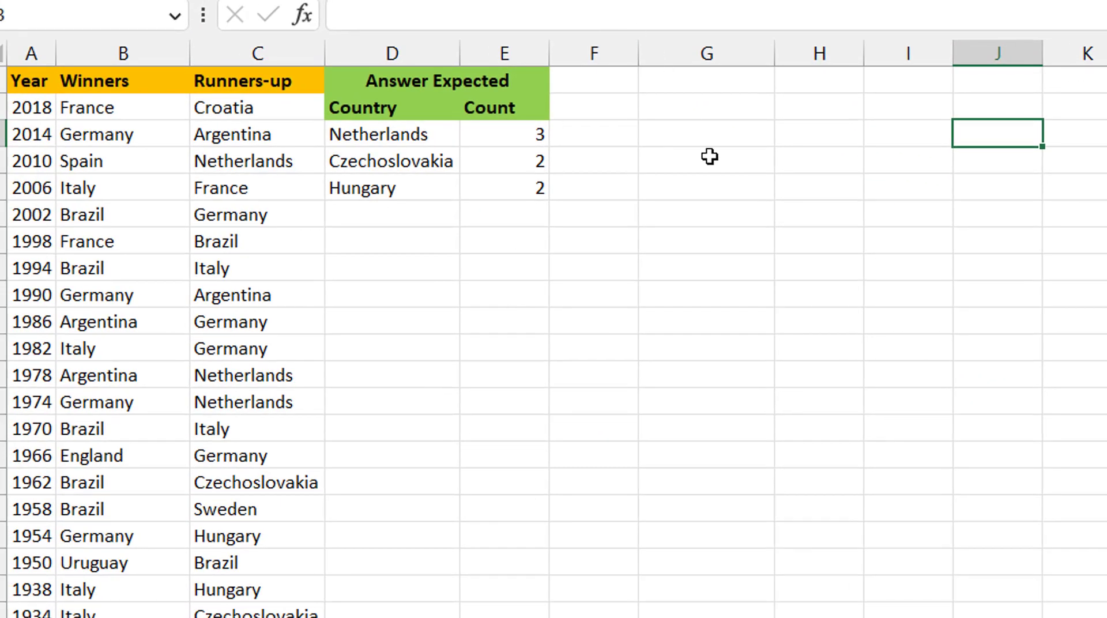
Start a LET formula in cell G3 that defines b as the winners range B2:B22.
{"action": "left_click", "coordinate": [711, 133]}
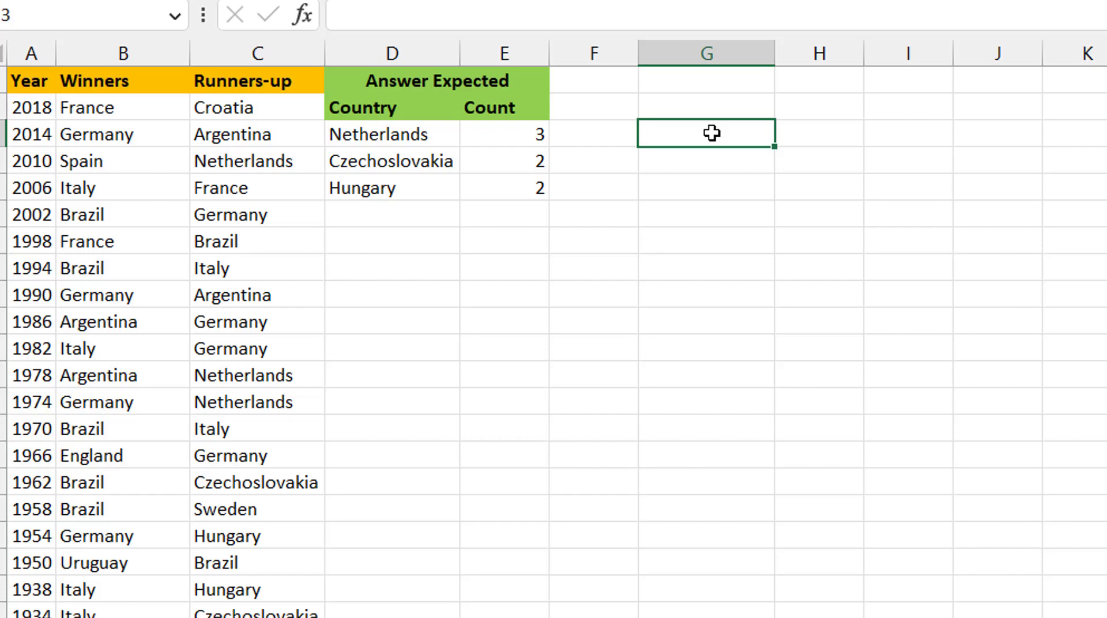
{"action": "type", "text": "=let"}
{"action": "key", "text": "Tab"}
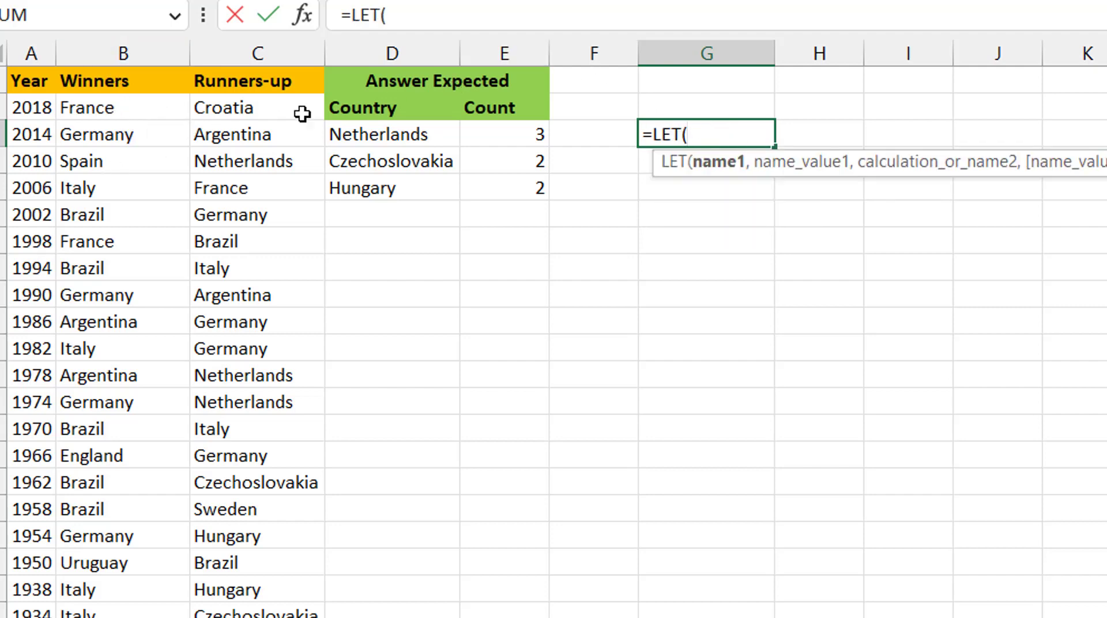
{"action": "type", "text": "b,"}
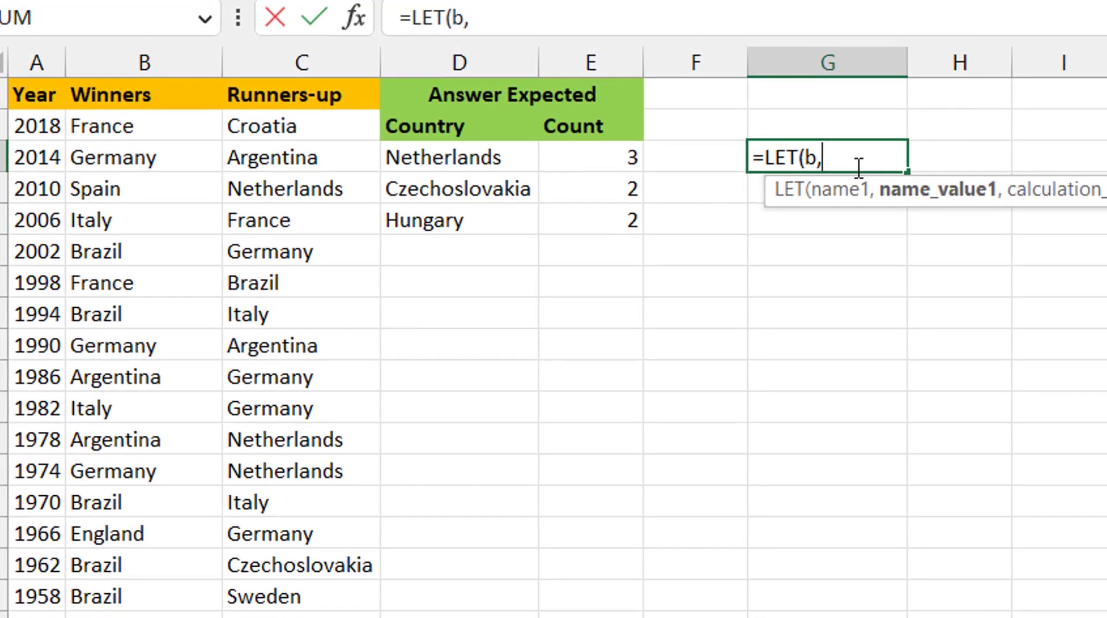
{"action": "left_click", "coordinate": [136, 118]}
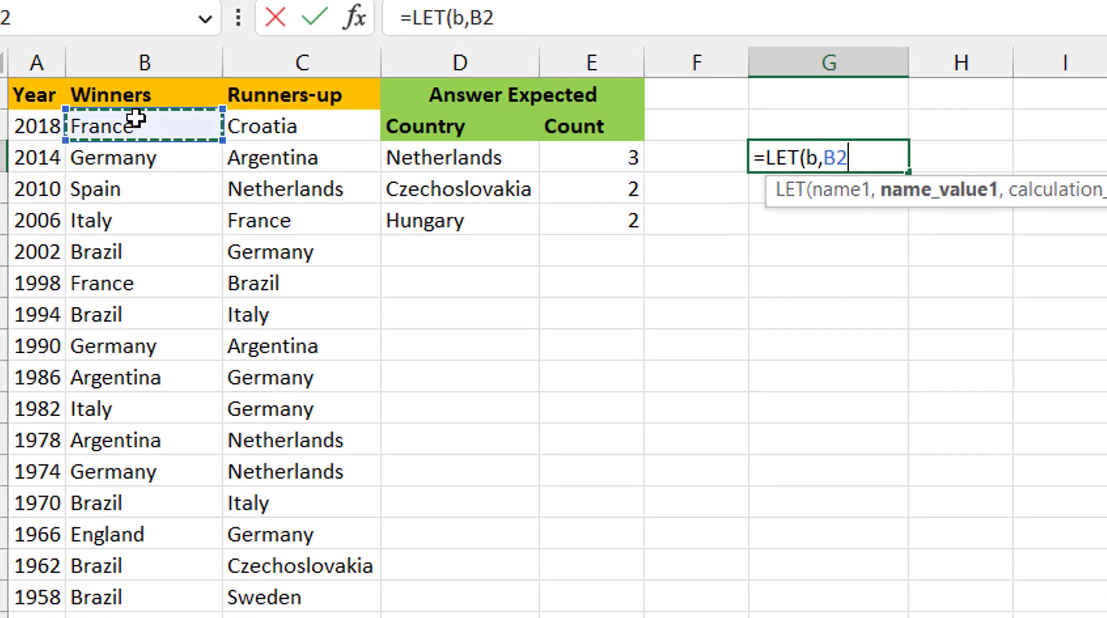
{"action": "key", "text": "ctrl+shift+Down"}
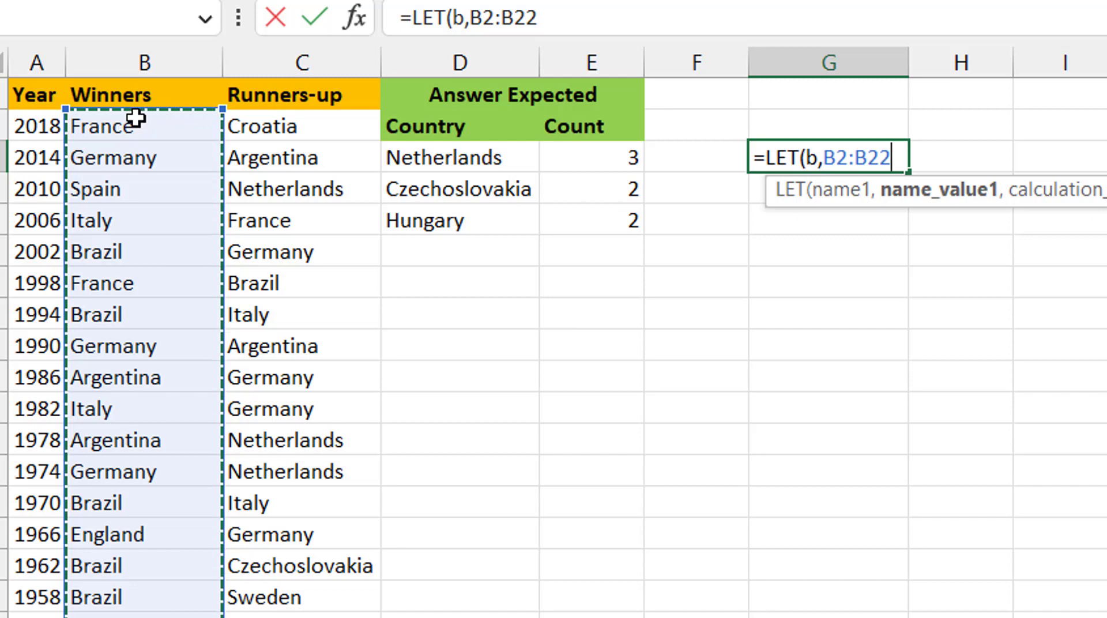
{"action": "type", "text": ","}
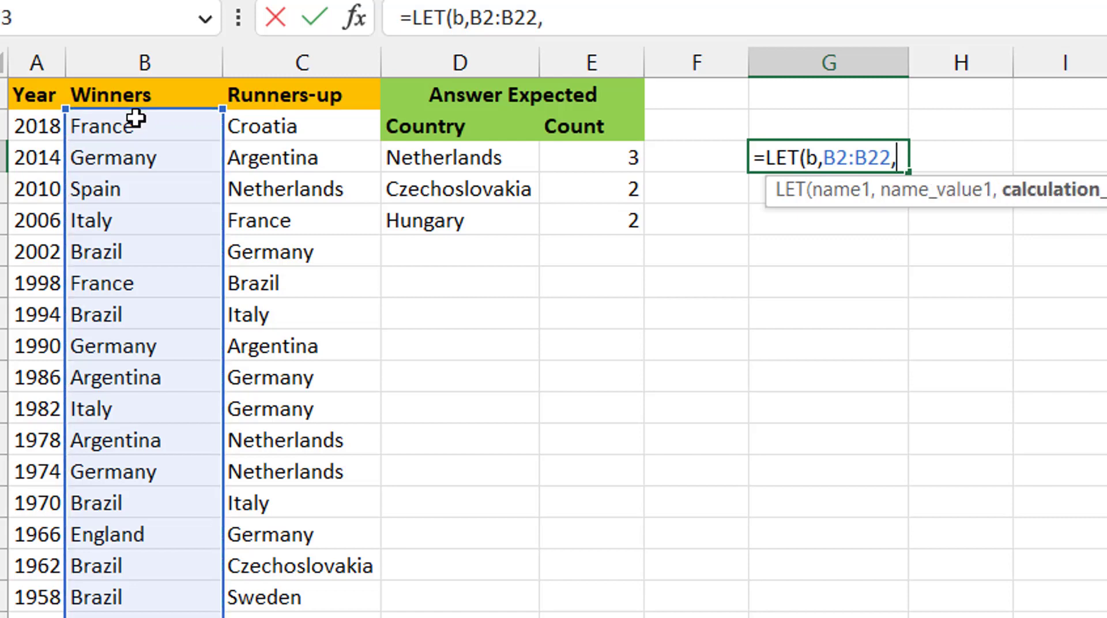
Define c in the LET formula as the runners-up range C2:C22.
{"action": "type", "text": "c,"}
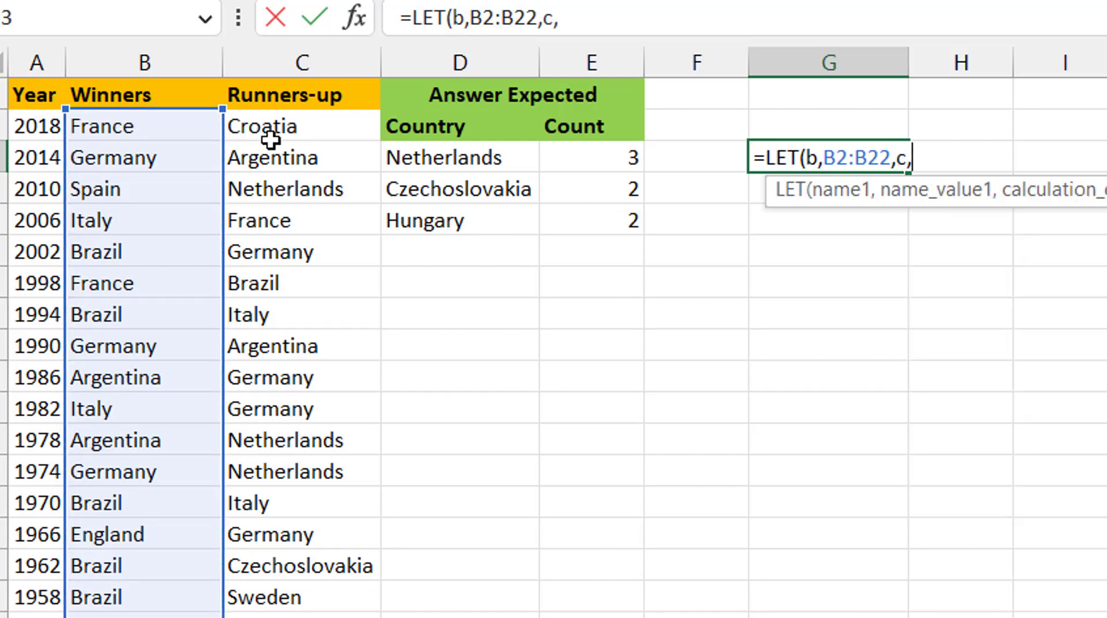
{"action": "left_click", "coordinate": [303, 131]}
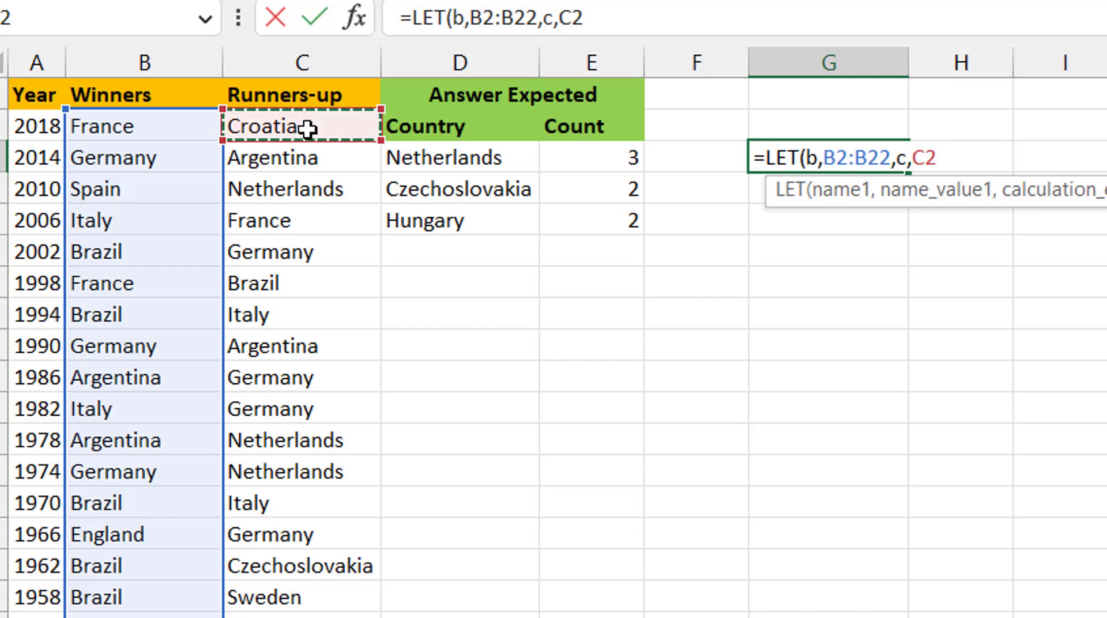
{"action": "key", "text": "ctrl+shift+Down"}
{"action": "type", "text": ","}
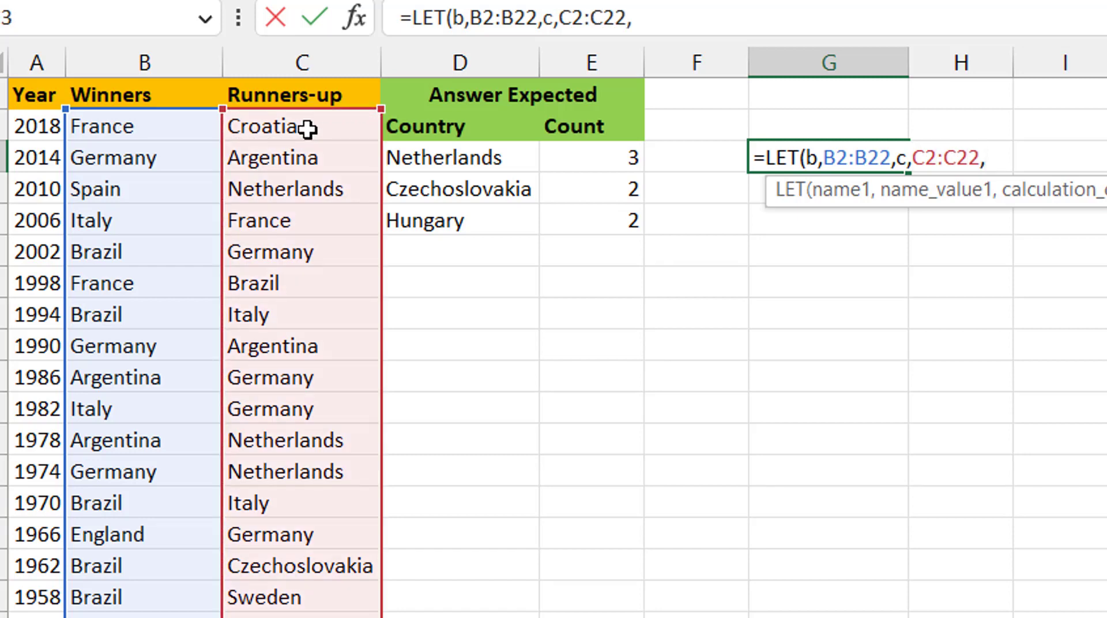
Define d as UNIQUE(c), return d as the LET result without a stray space, and enter the formula.
{"action": "type", "text": "d,unique"}
{"action": "key", "text": "Tab"}
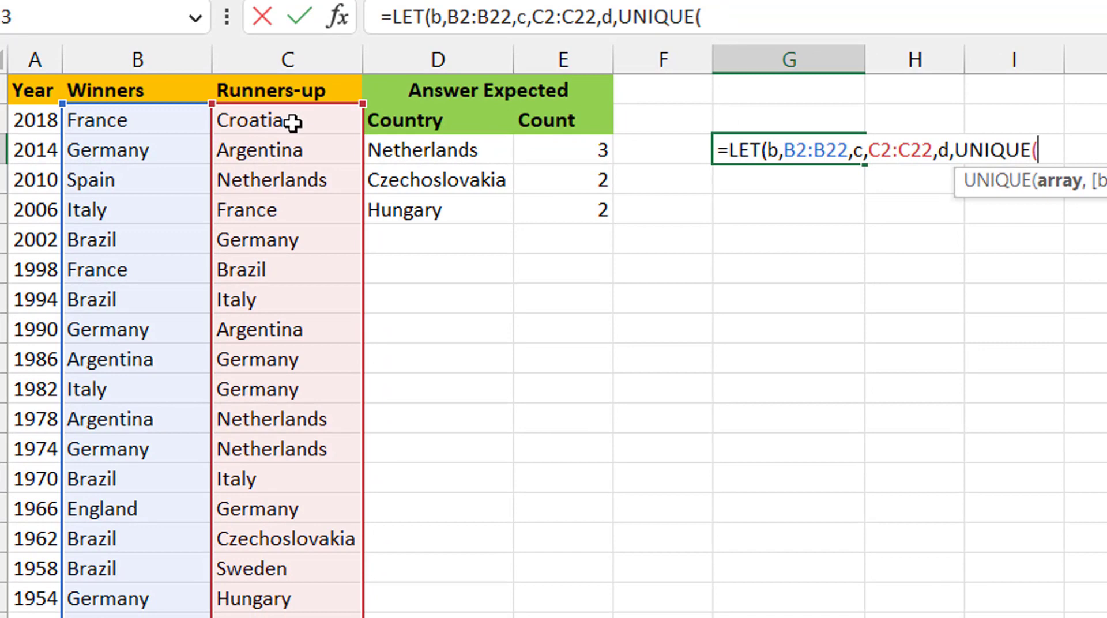
{"action": "type", "text": "c"}
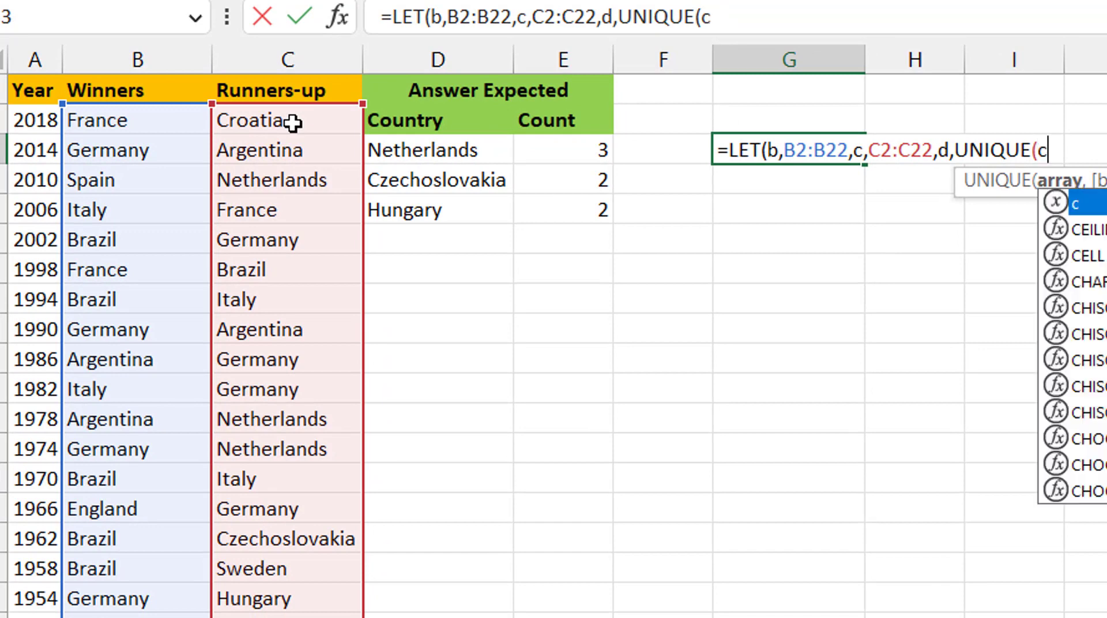
{"action": "type", "text": " )"}
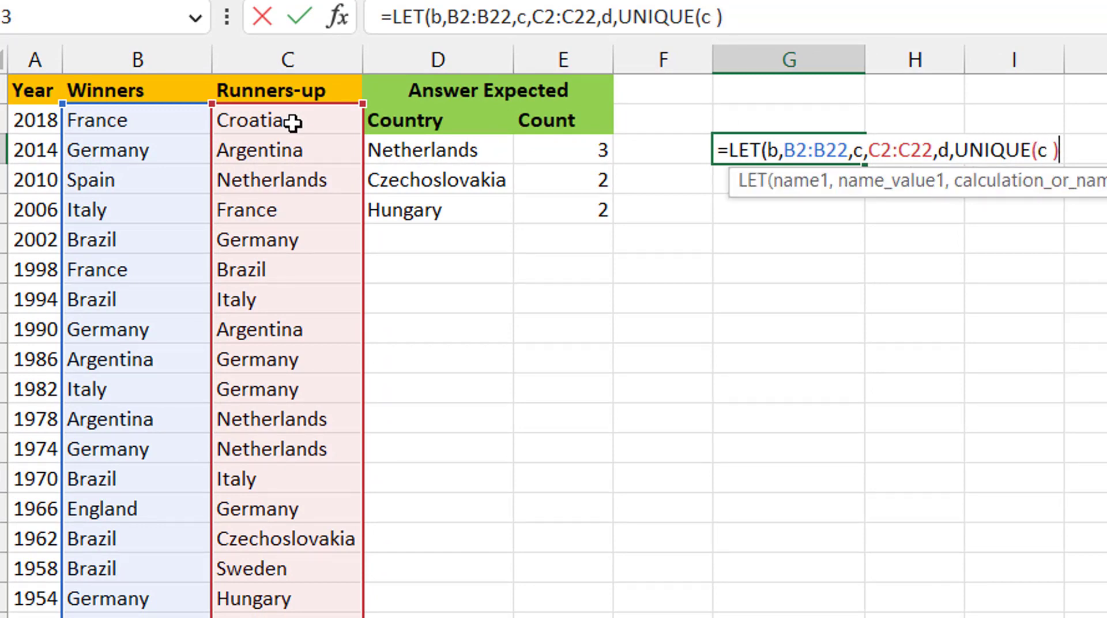
{"action": "type", "text": ",d)"}
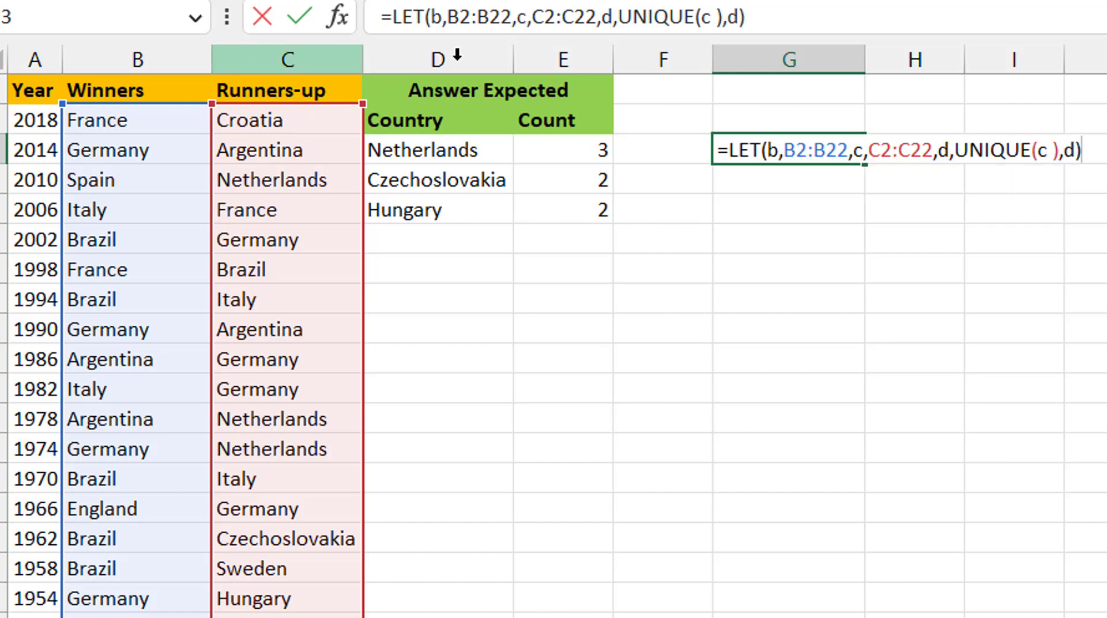
{"action": "left_click", "coordinate": [714, 17]}
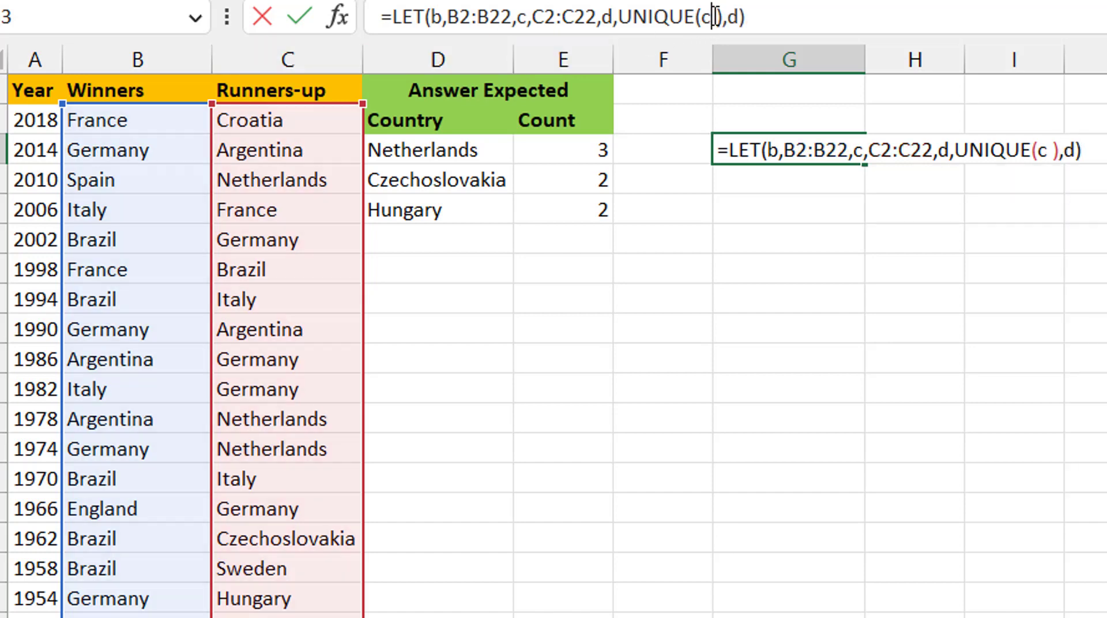
{"action": "key", "text": "BackSpace"}
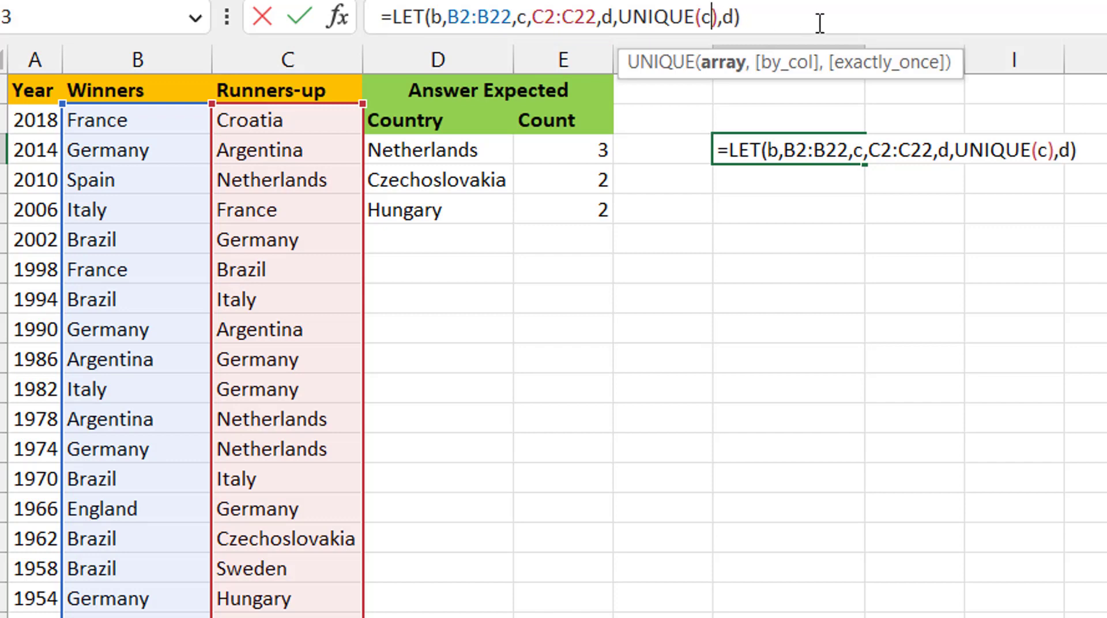
{"action": "key", "text": "Up"}
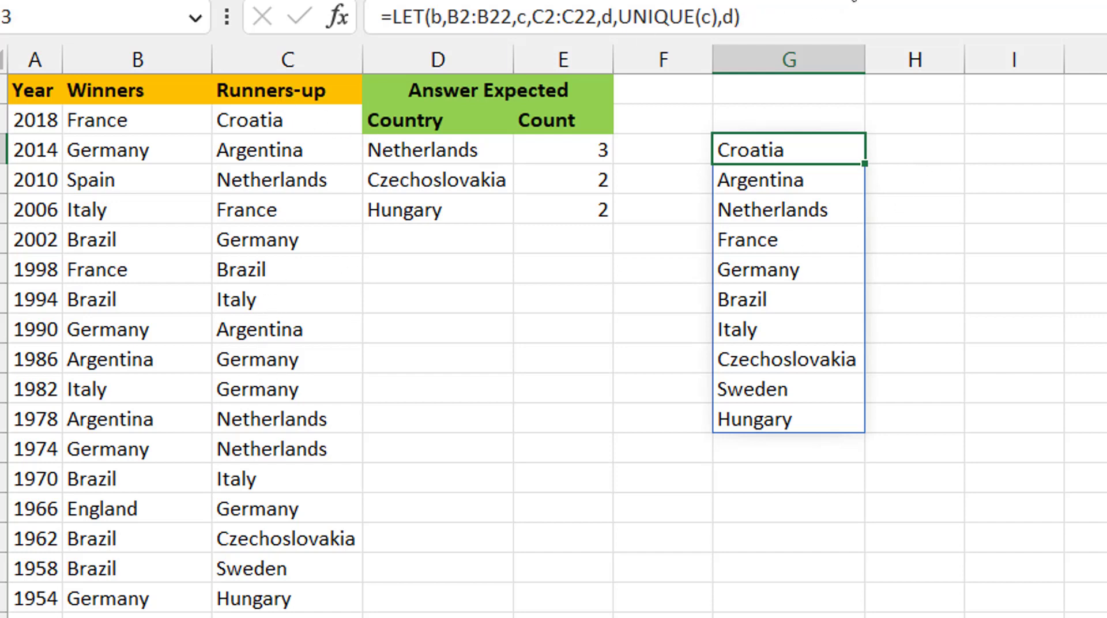
Replace the final d) of the G3 formula with a new variable e that opens an IF testing COUNTIF(b,d).
{"action": "left_click", "coordinate": [846, 8]}
{"action": "key", "text": "BackSpace"}
{"action": "key", "text": "BackSpace"}
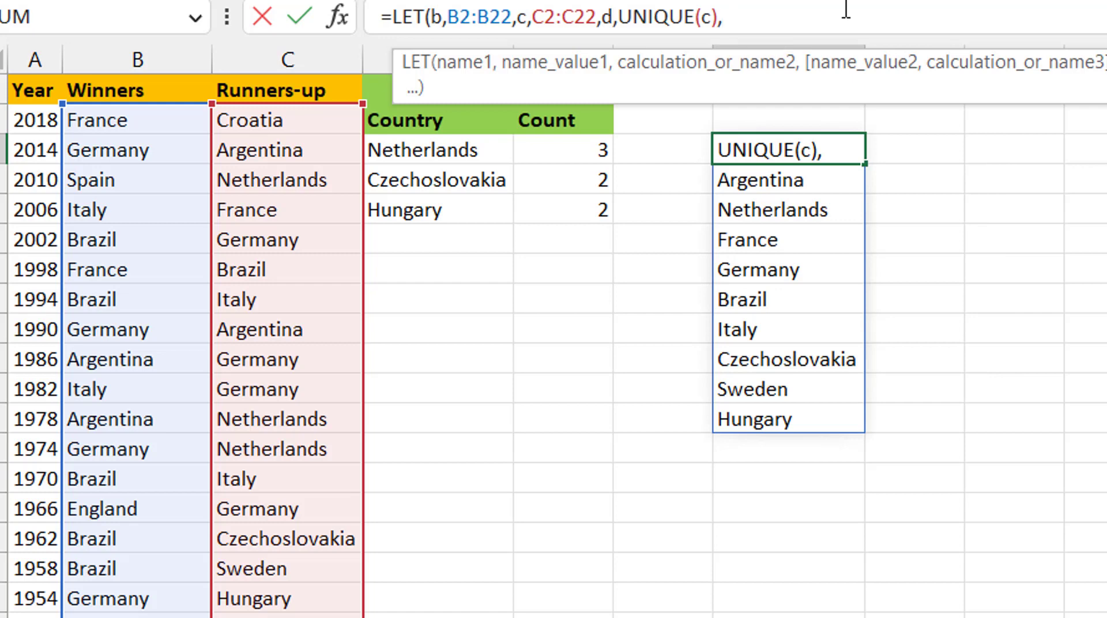
{"action": "type", "text": "e,"}
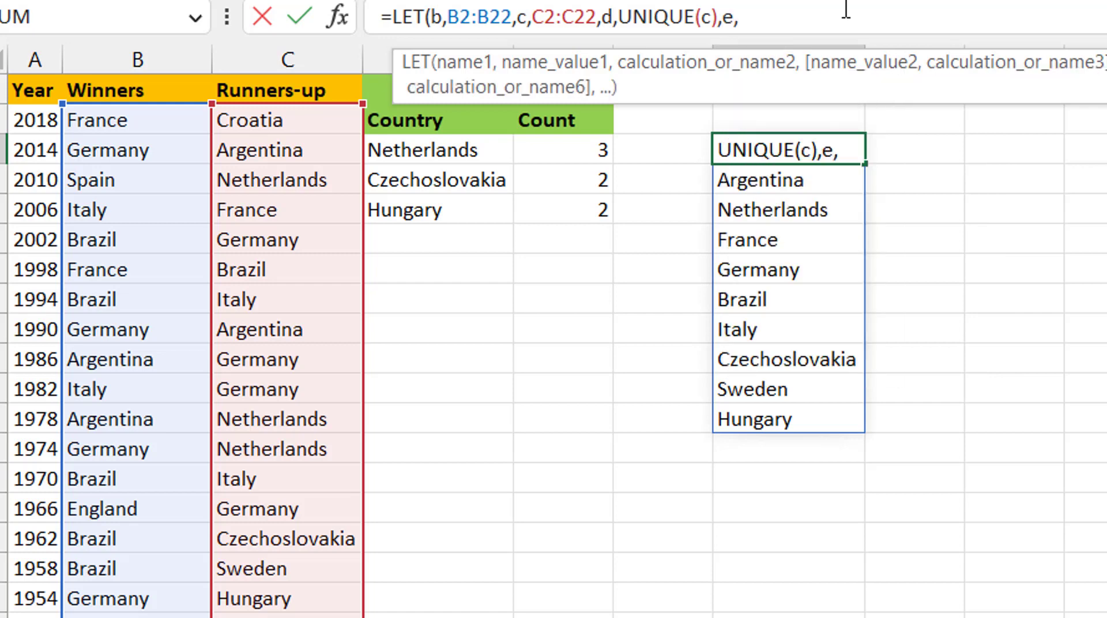
{"action": "type", "text": "i"}
{"action": "key", "text": "Tab"}
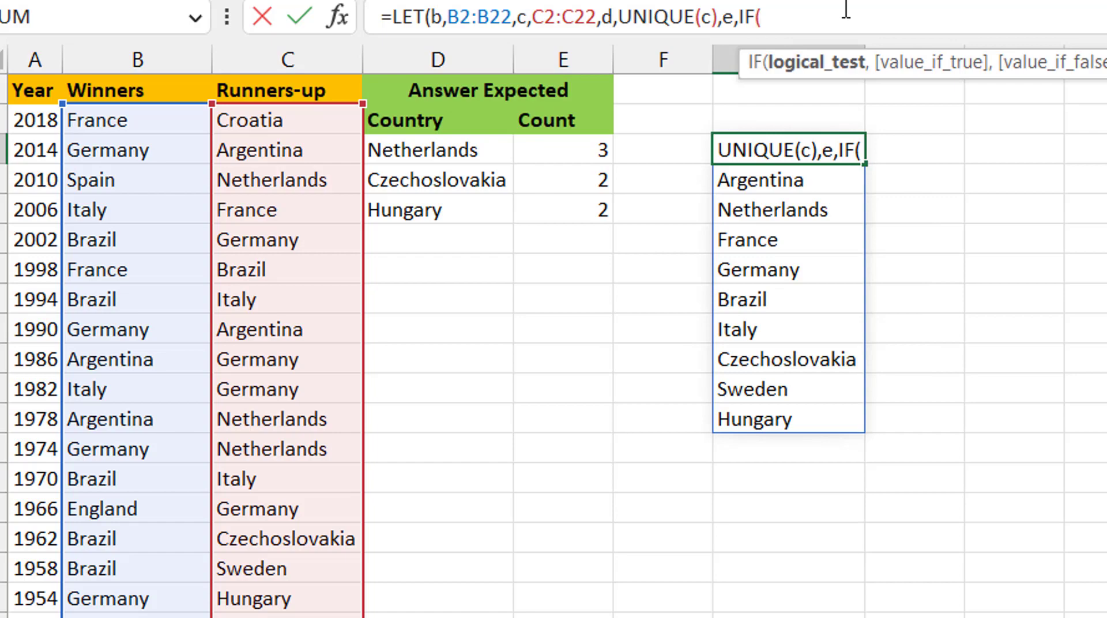
{"action": "type", "text": "countif"}
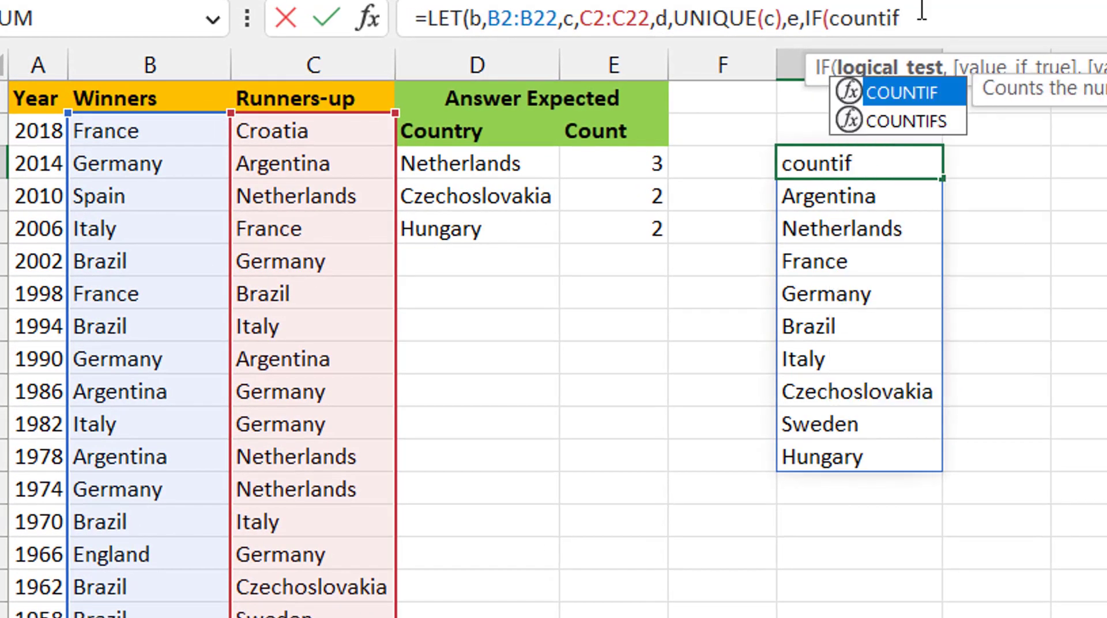
{"action": "key", "text": "Tab"}
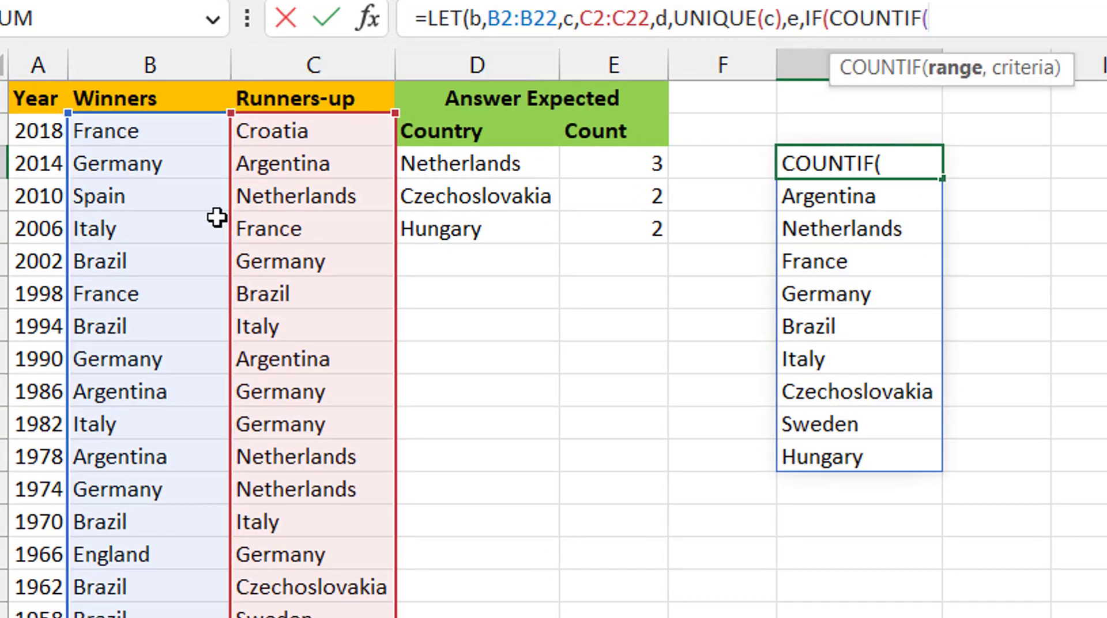
{"action": "type", "text": "b,"}
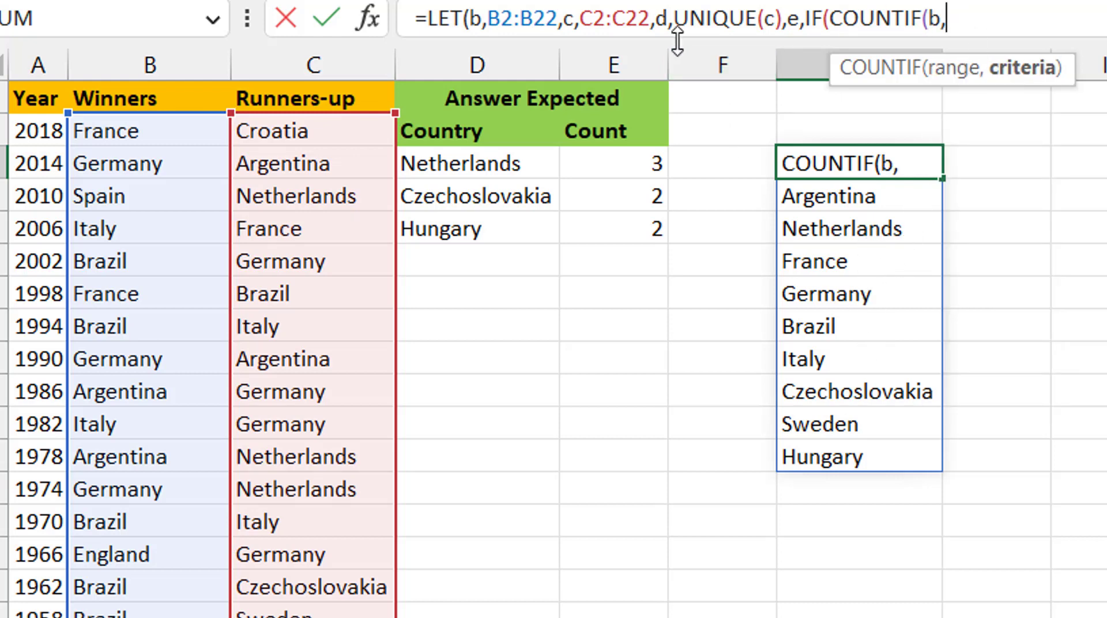
{"action": "type", "text": "d"}
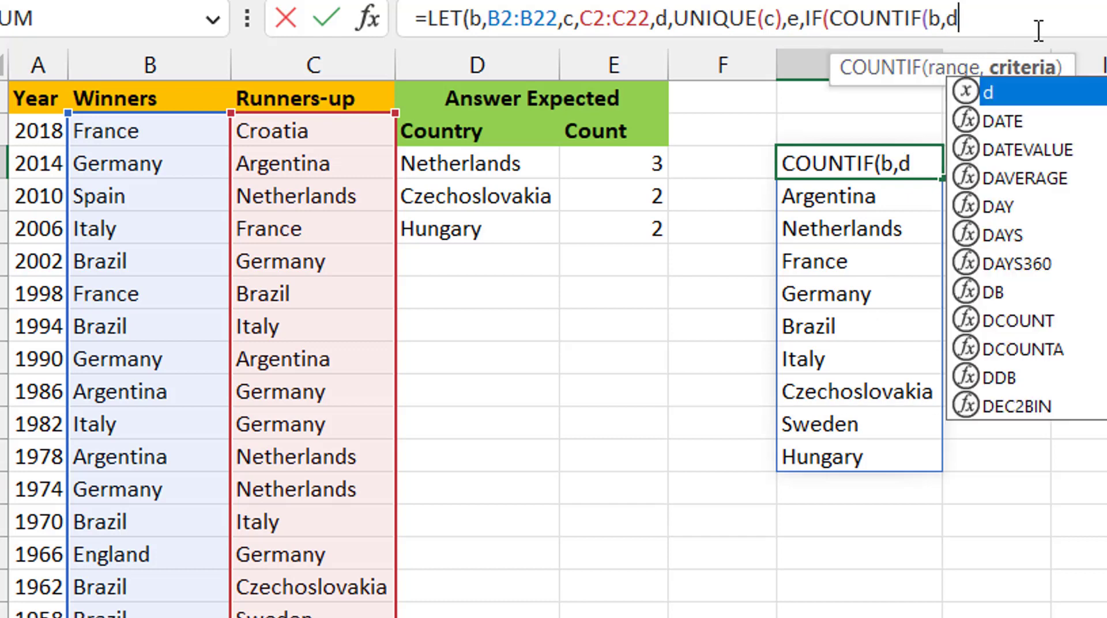
{"action": "type", "text": ")"}
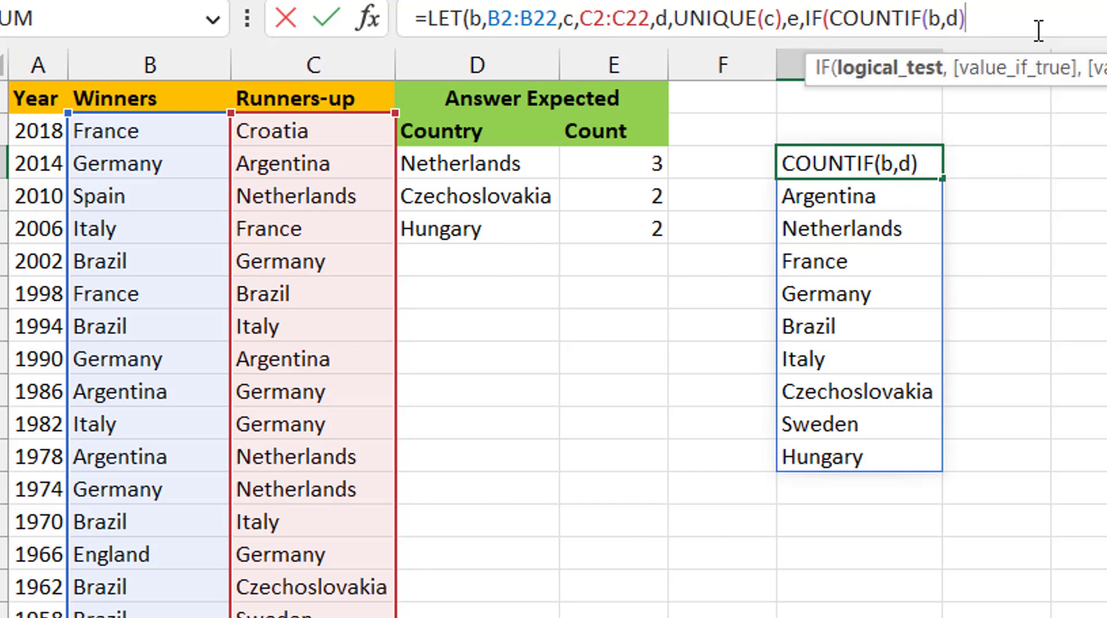
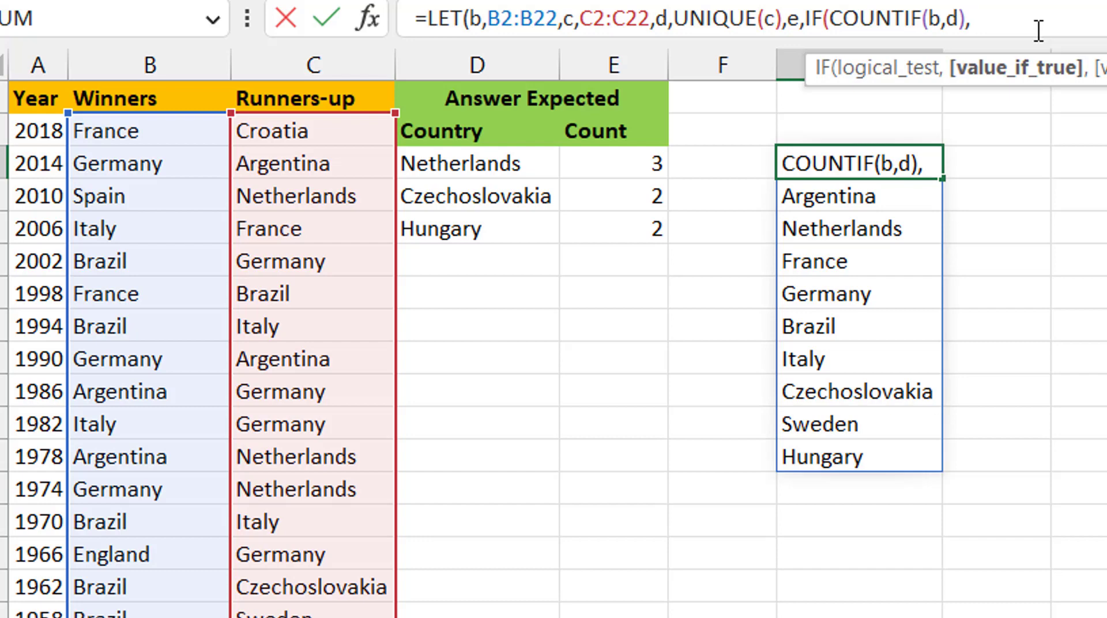
Leave the IF's true value empty, set its false value to COUNTIF(c,d), and close the IF.
{"action": "type", "text": ","}
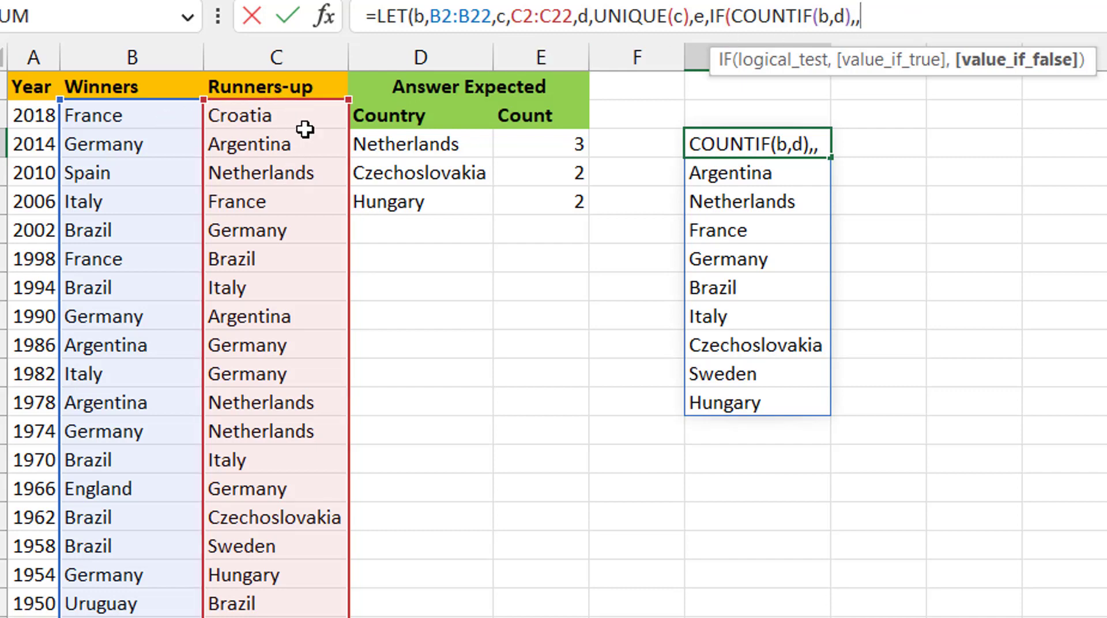
{"action": "type", "text": "countif"}
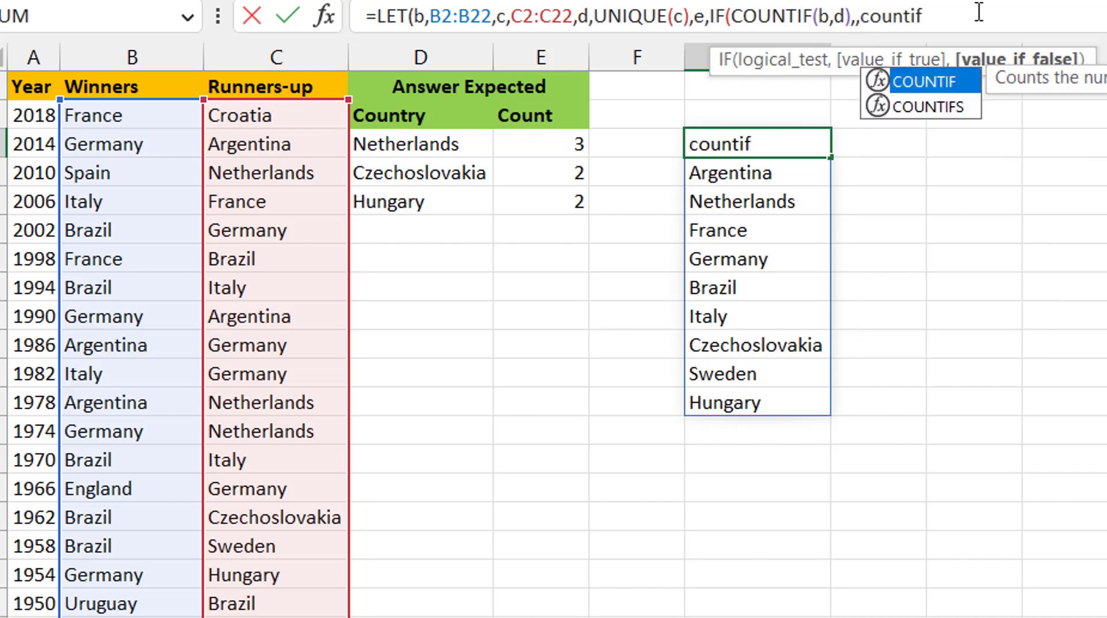
{"action": "key", "text": "Tab"}
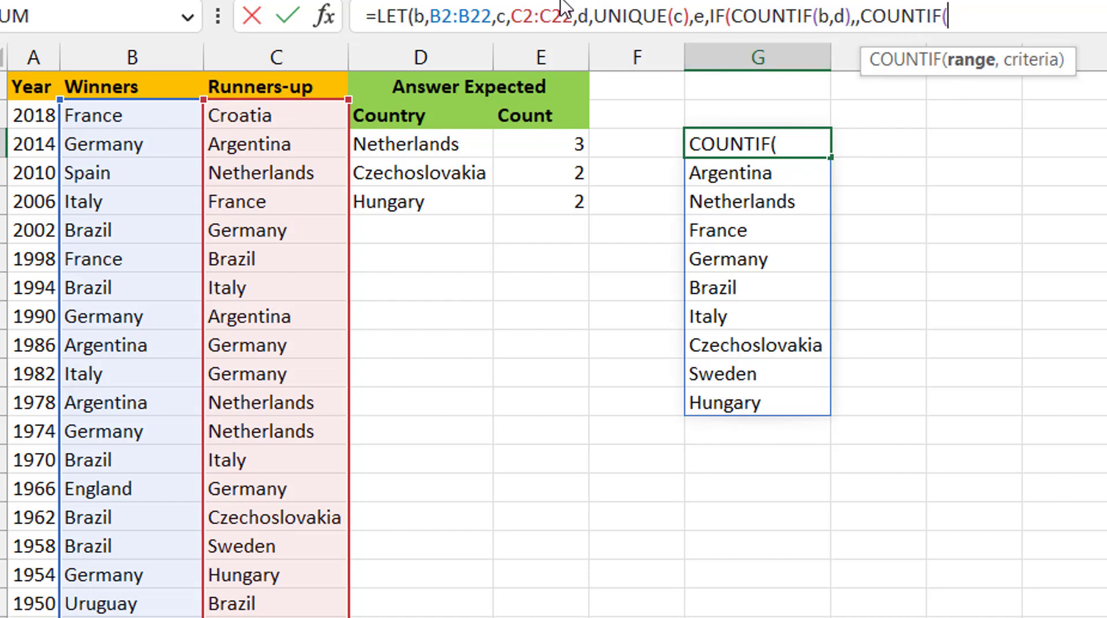
{"action": "type", "text": "c,"}
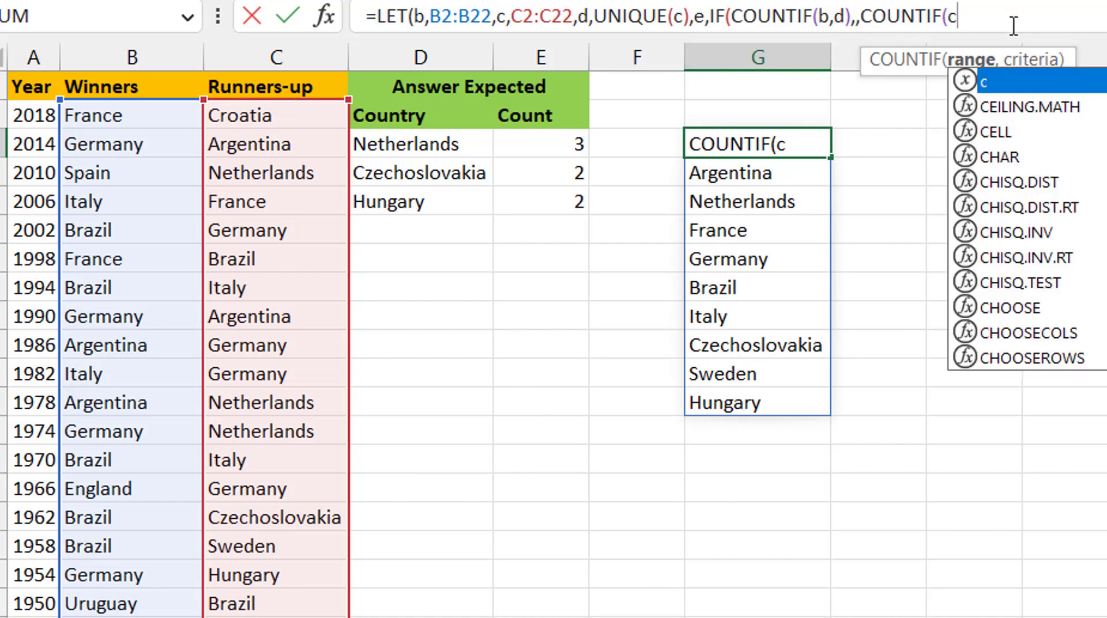
{"action": "type", "text": "d)"}
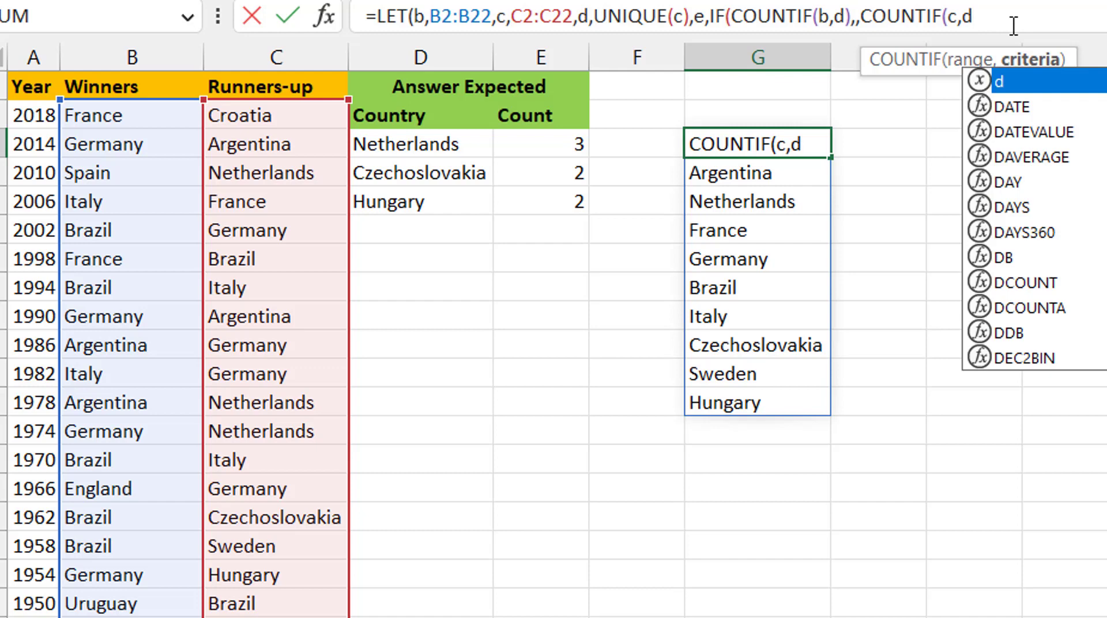
{"action": "type", "text": ")"}
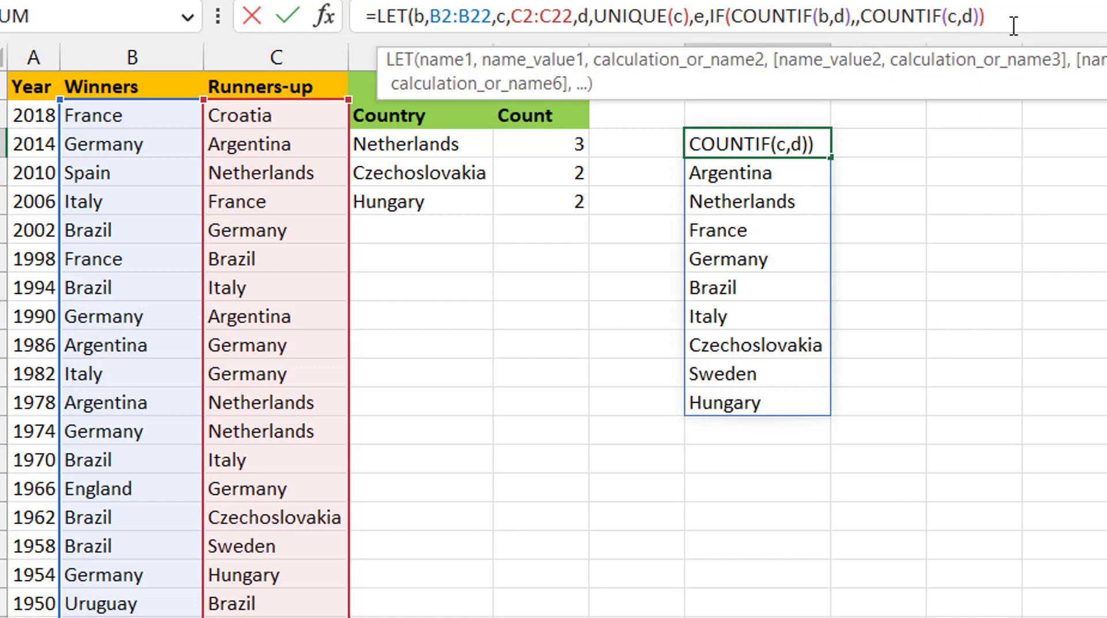
Return e as the LET result and enter the G3 formula.
{"action": "type", "text": ","}
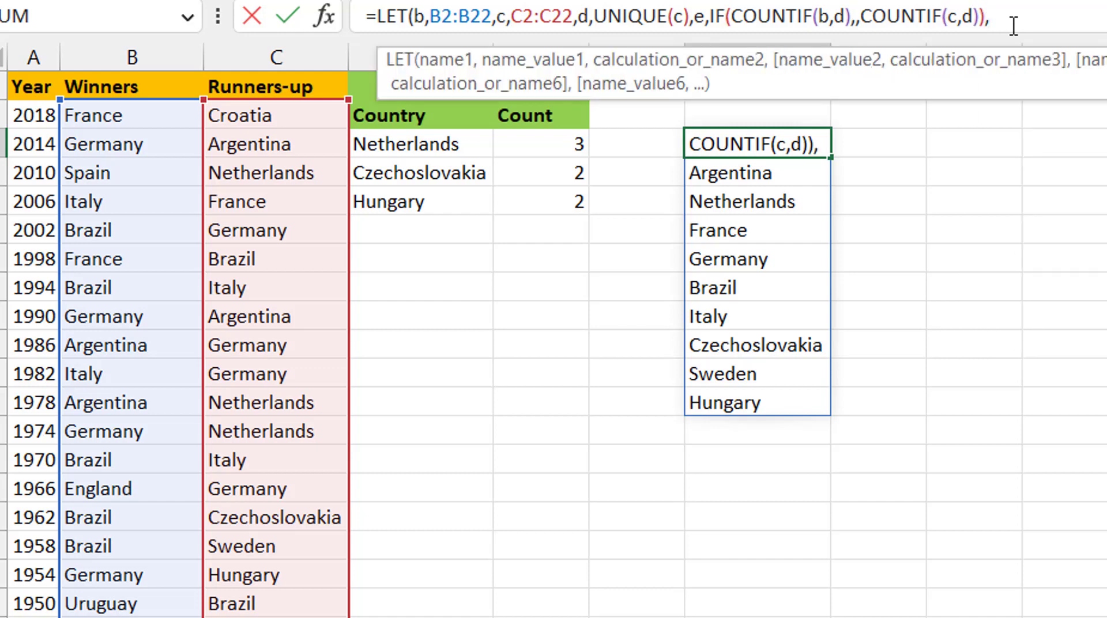
{"action": "type", "text": "e)"}
{"action": "key", "text": "Return"}
{"action": "key", "text": "Up"}
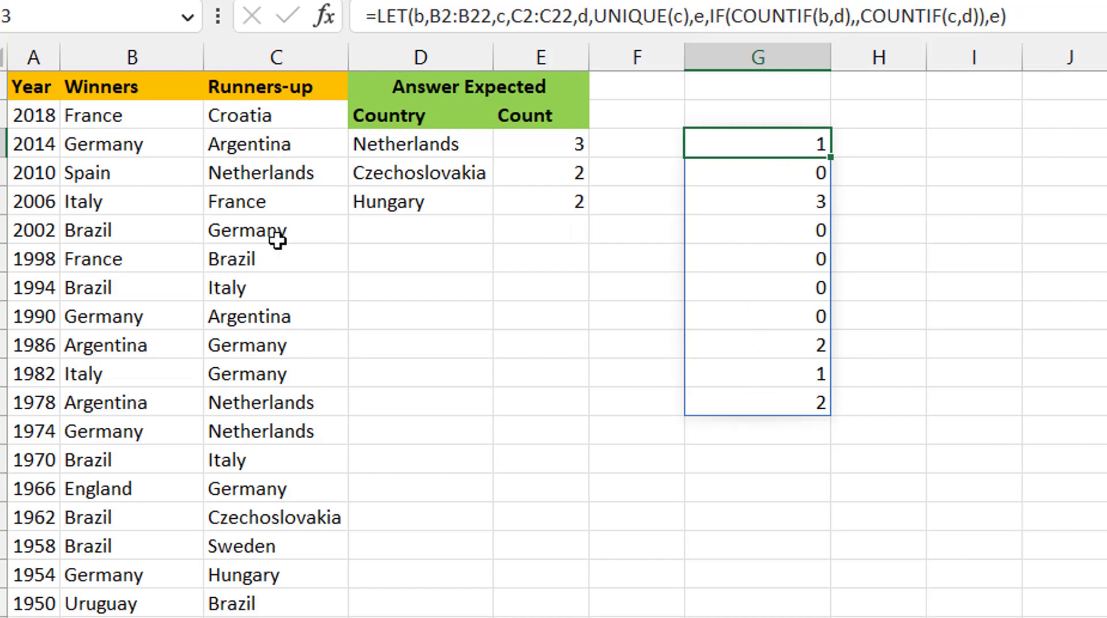
Replace the returned e in the G3 formula with HSTACK(d,e) and enter it.
{"action": "left_click", "coordinate": [1022, 26]}
{"action": "key", "text": "BackSpace"}
{"action": "key", "text": "BackSpace"}
{"action": "type", "text": "hstac"}
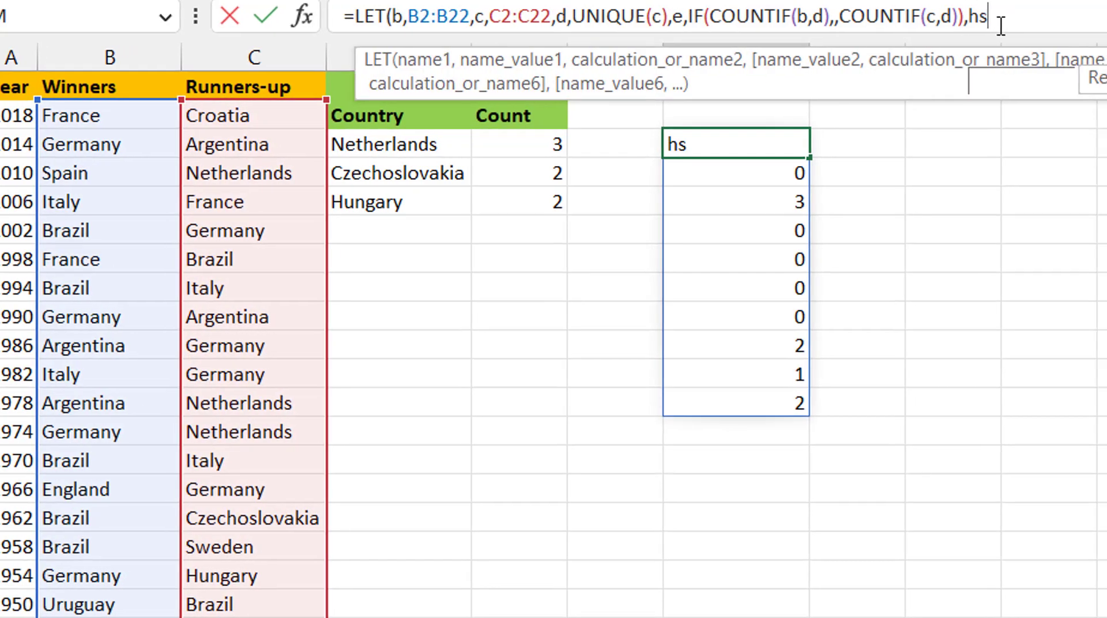
{"action": "key", "text": "Tab"}
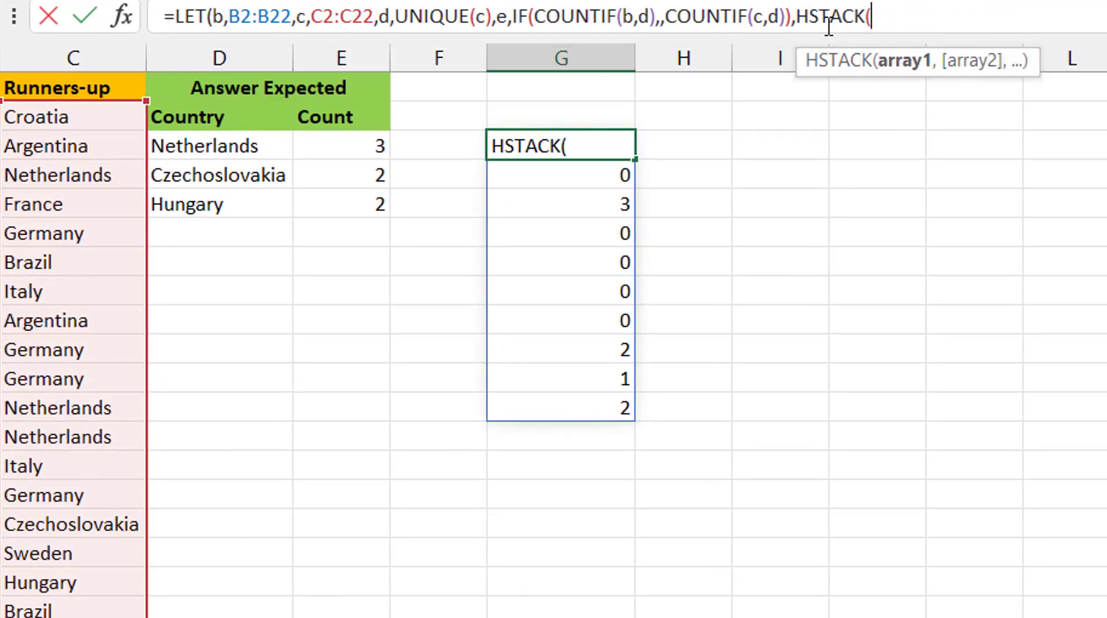
{"action": "type", "text": "d,e))"}
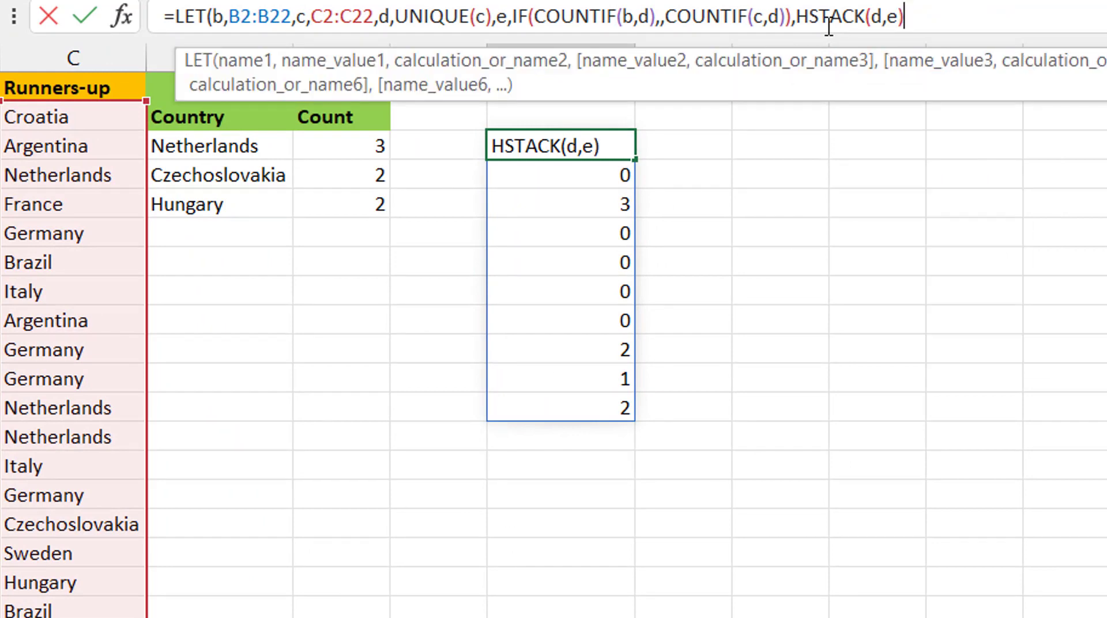
{"action": "key", "text": "Return"}
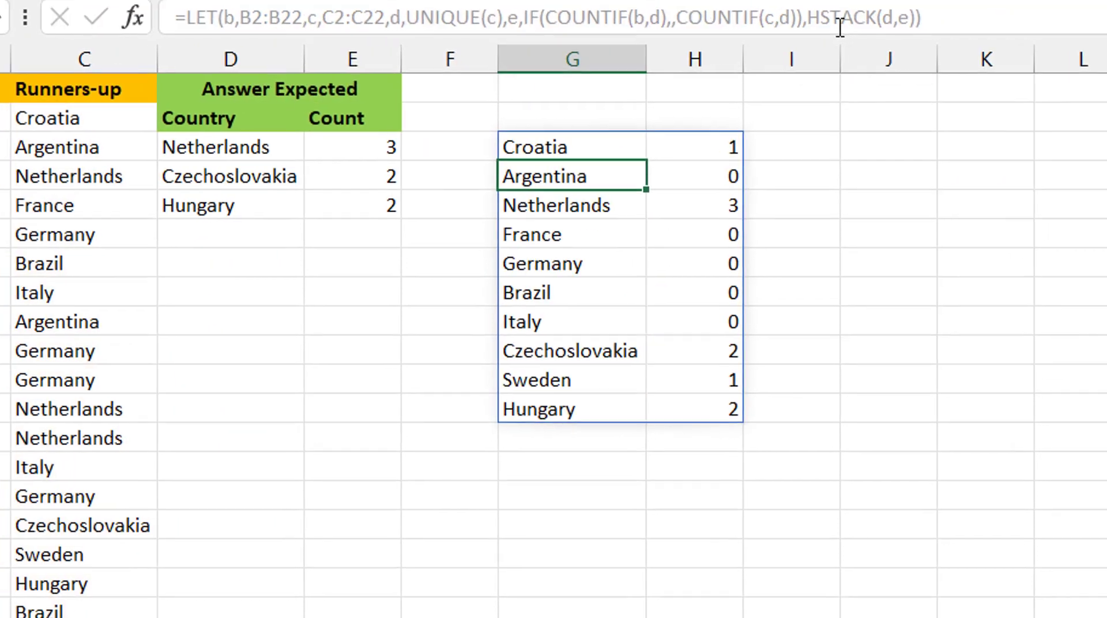
{"action": "key", "text": "Up"}
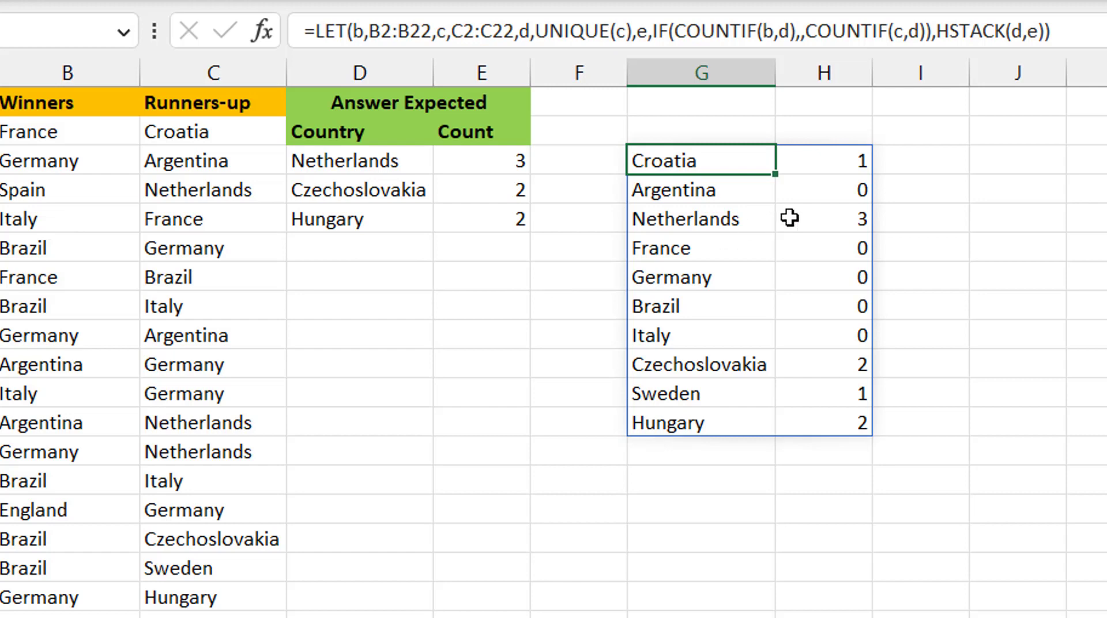
Test the second-largest count in cell J3 with =LARGE(H3:H12,2), and clear the cell.
{"action": "left_click", "coordinate": [822, 191]}
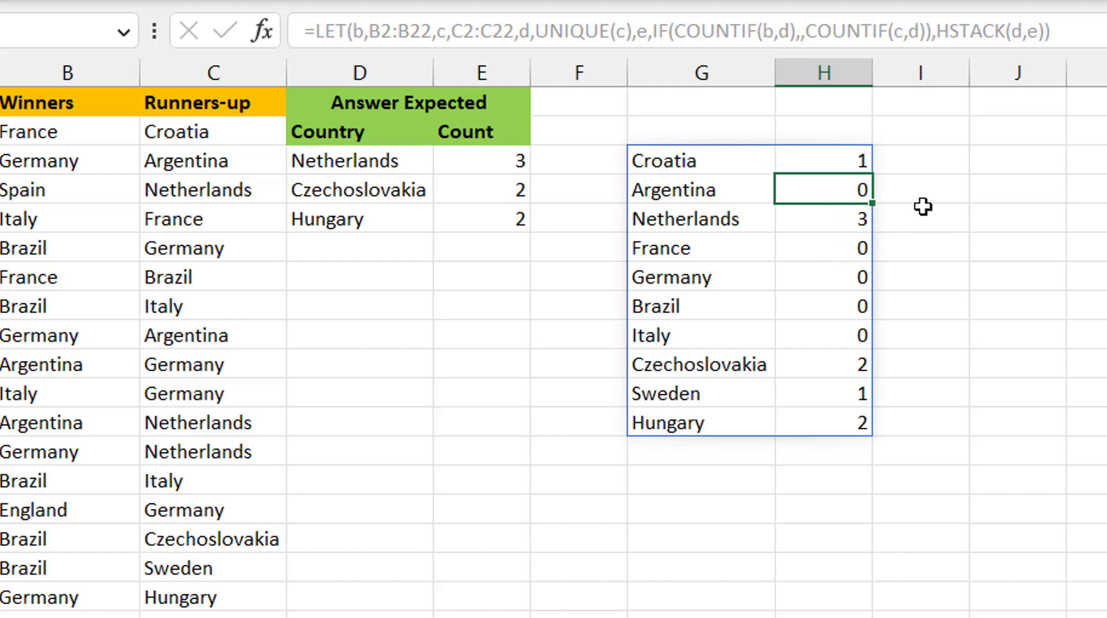
{"action": "left_click", "coordinate": [842, 149]}
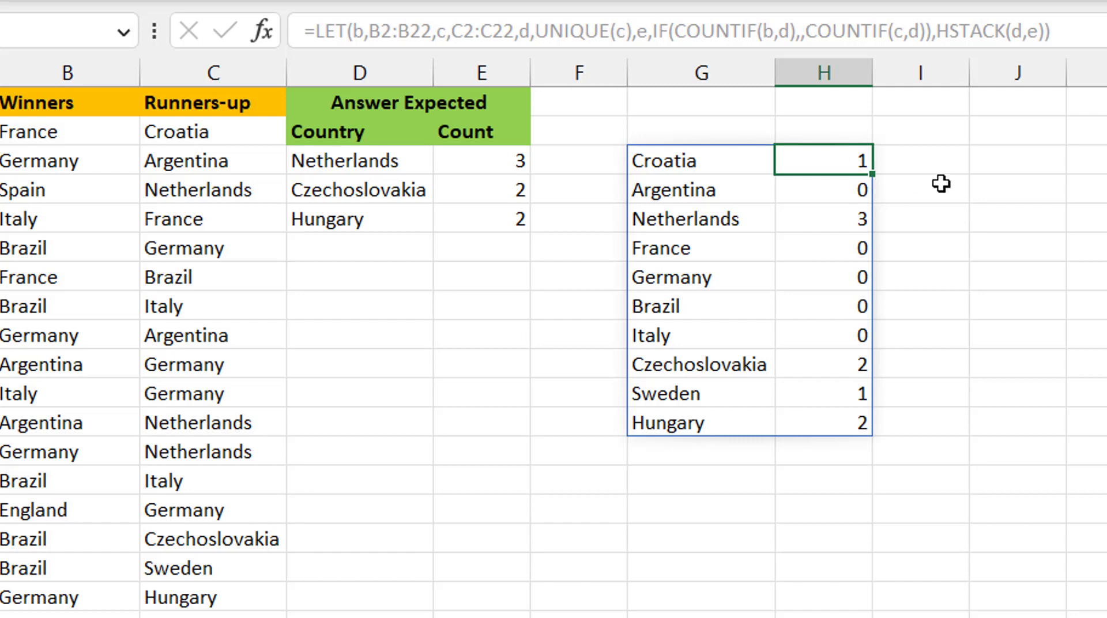
{"action": "left_click", "coordinate": [999, 163]}
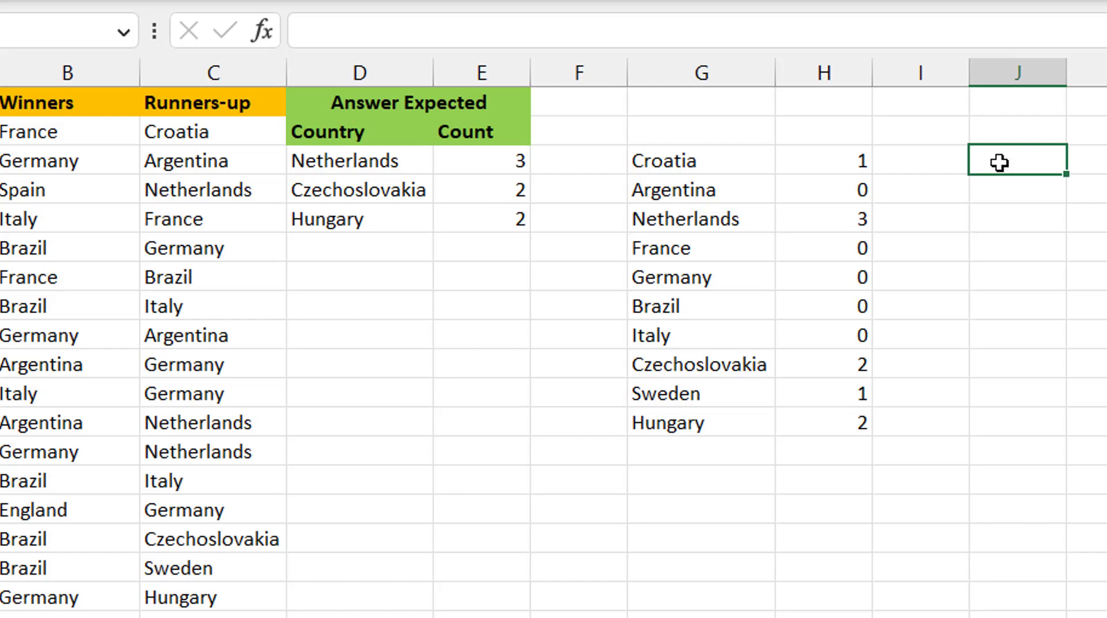
{"action": "type", "text": "=large"}
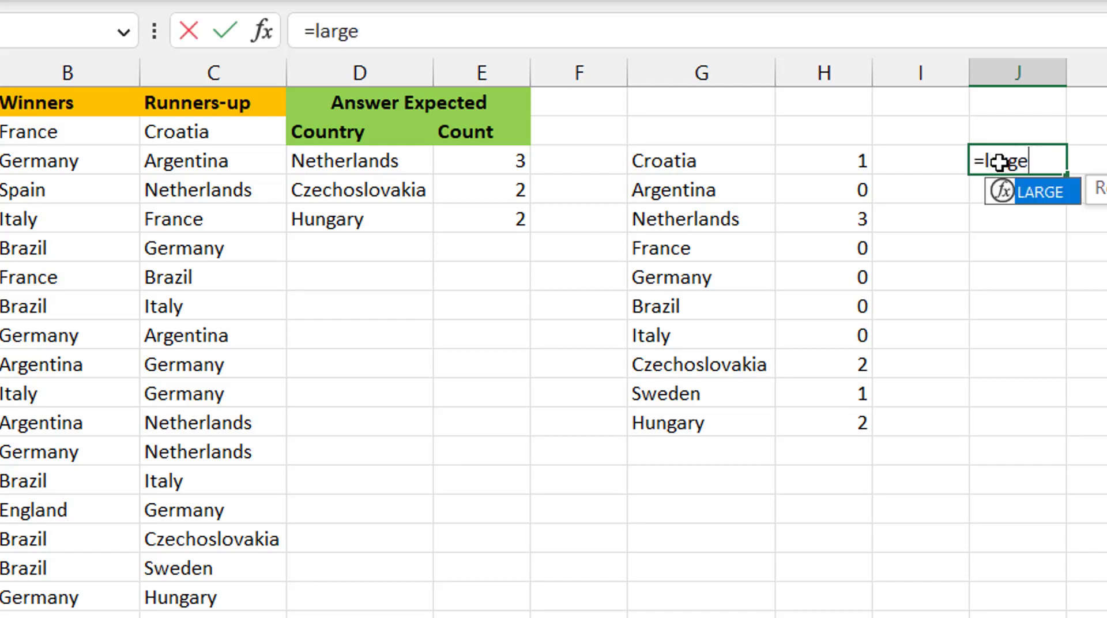
{"action": "key", "text": "Tab"}
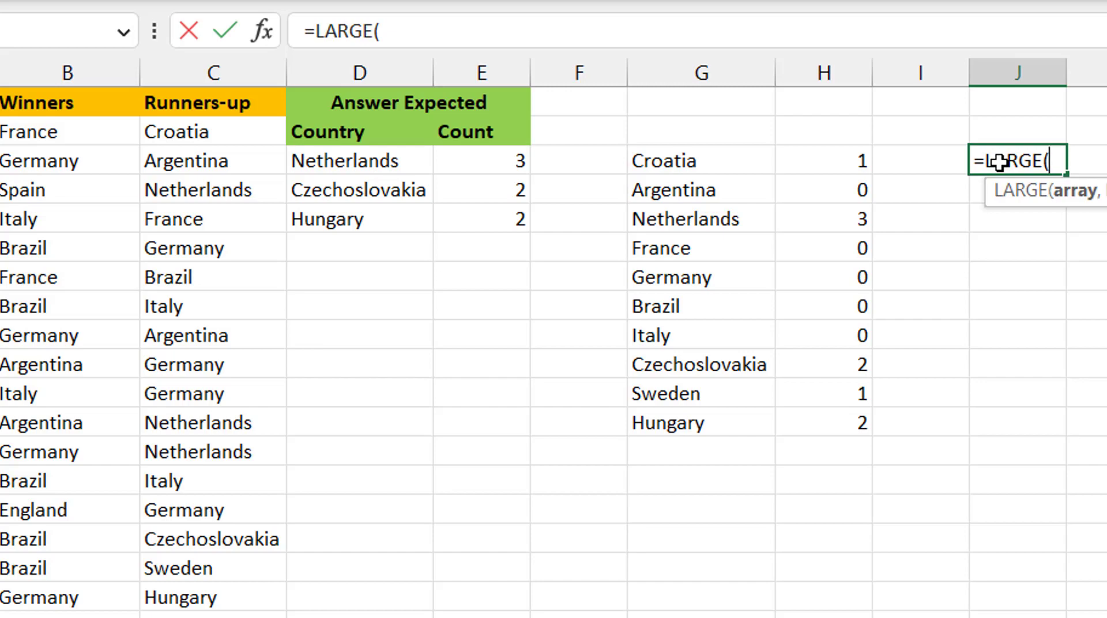
{"action": "key", "text": "Left"}
{"action": "key", "text": "Left"}
{"action": "key", "text": "ctrl+shift+Down"}
{"action": "type", "text": ",2"}
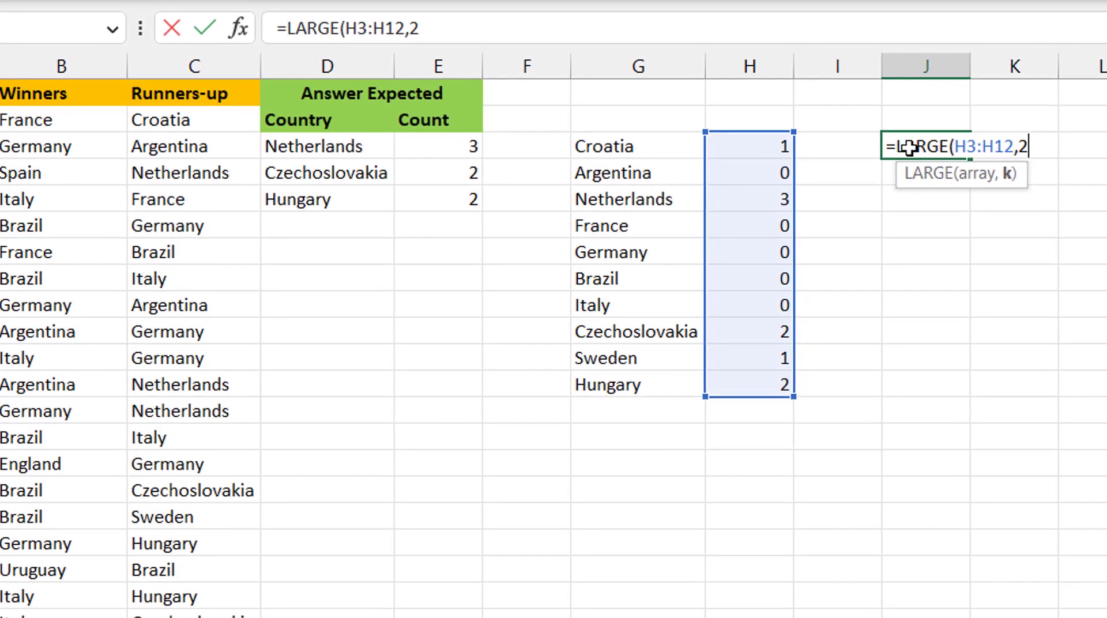
{"action": "type", "text": ")"}
{"action": "key", "text": "ctrl+Return"}
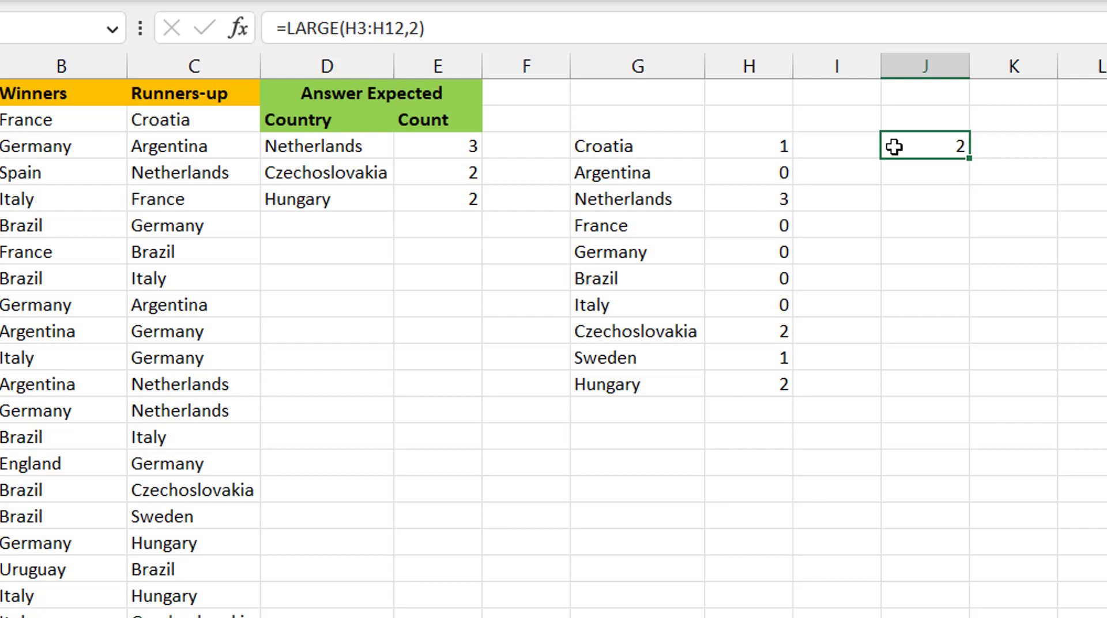
{"action": "key", "text": "Delete"}
Wrap HSTACK(d,e) in the G3 formula with FILTER and open its include argument.
{"action": "key", "text": "Left"}
{"action": "key", "text": "Left"}
{"action": "key", "text": "Left"}
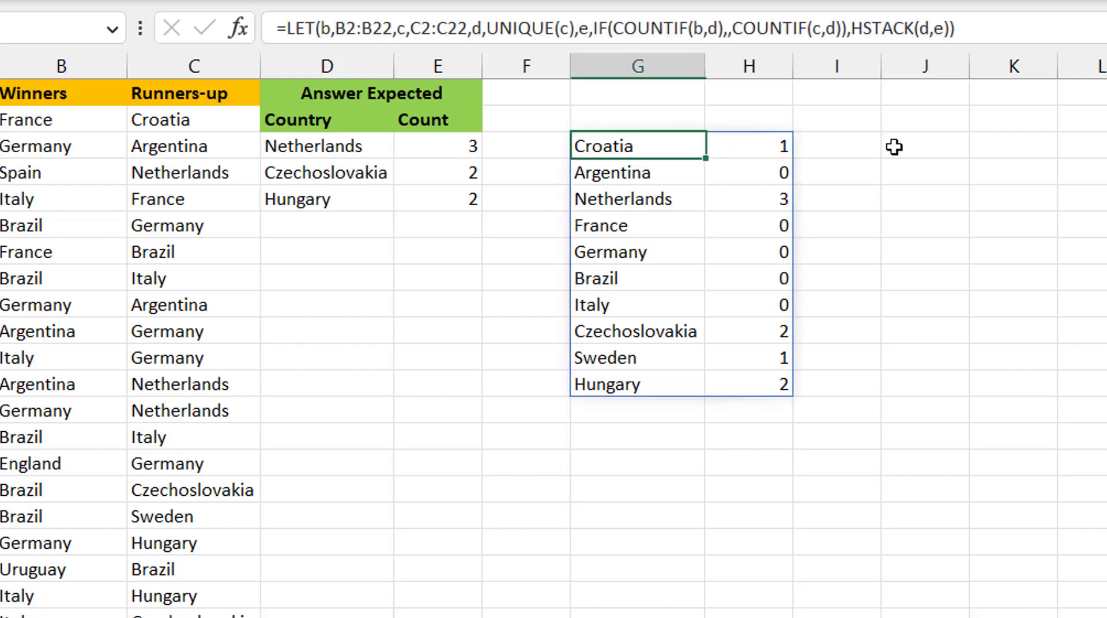
{"action": "left_click", "coordinate": [851, 29]}
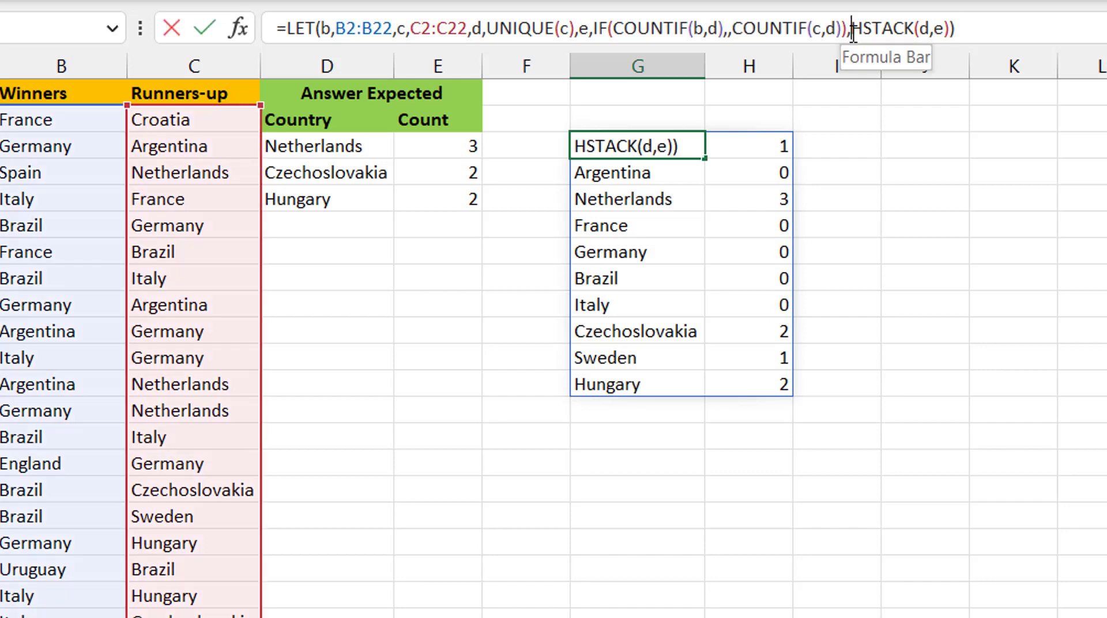
{"action": "type", "text": "Filter"}
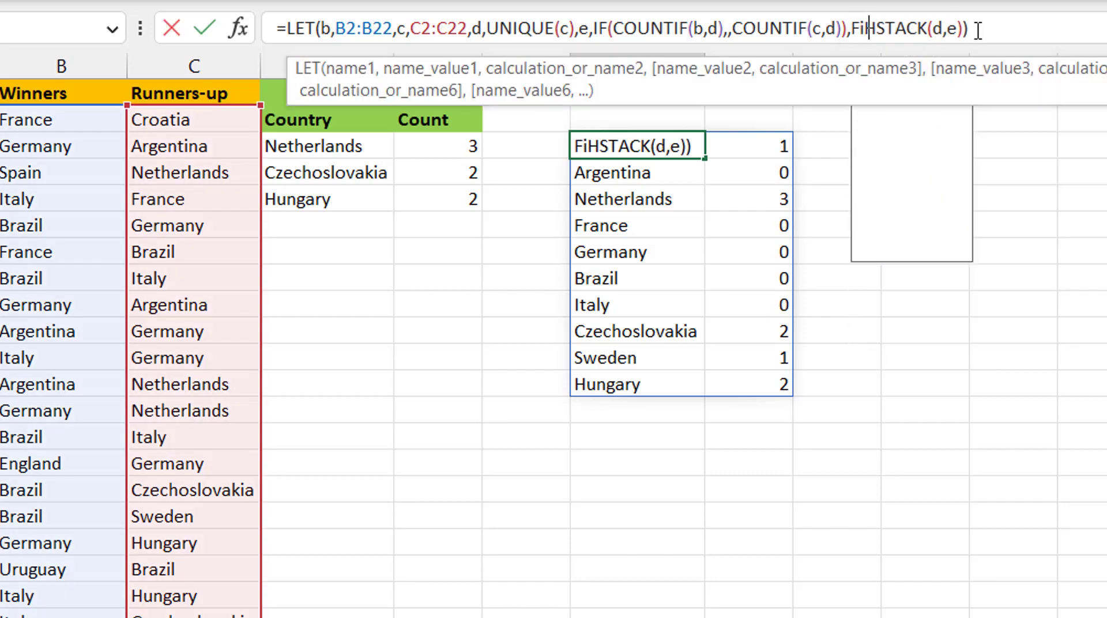
{"action": "key", "text": "Tab"}
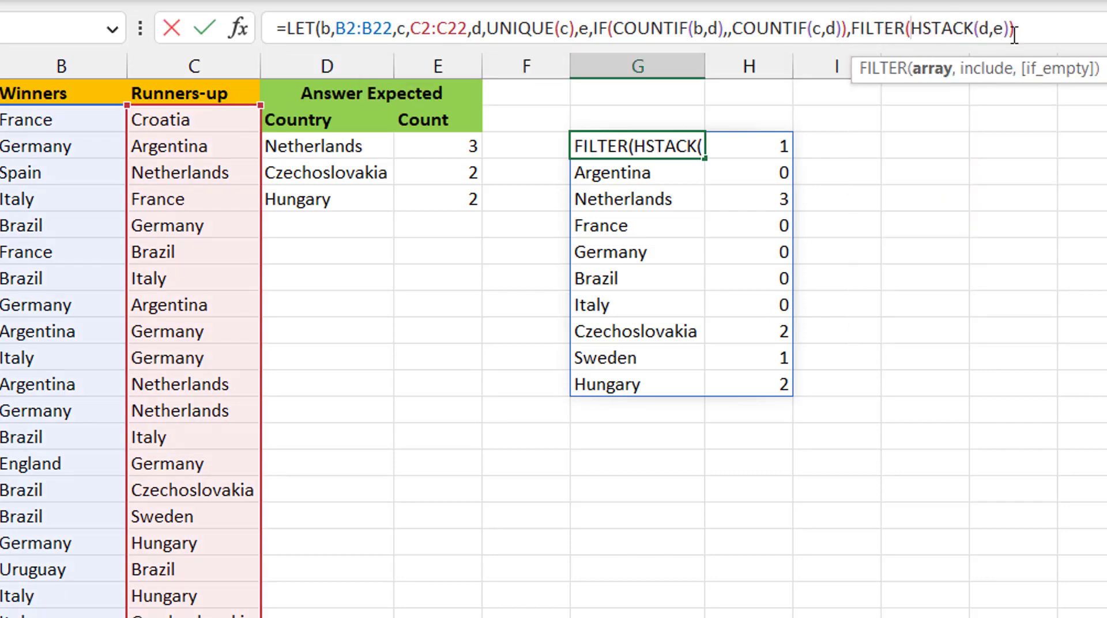
{"action": "left_click", "coordinate": [1058, 38]}
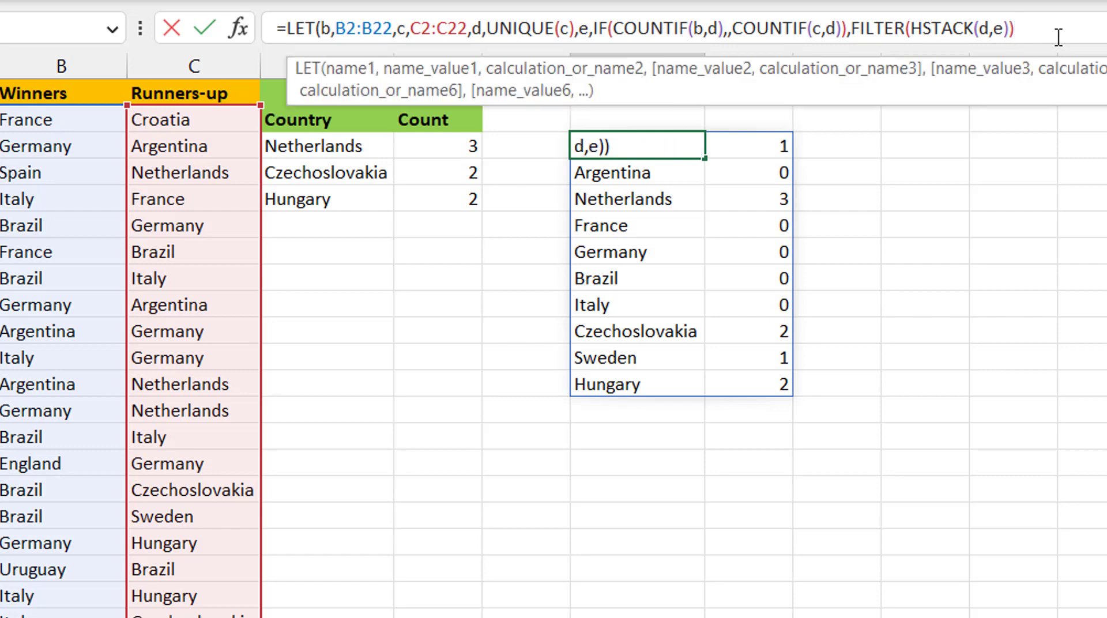
{"action": "key", "text": "BackSpace"}
{"action": "type", "text": ","}
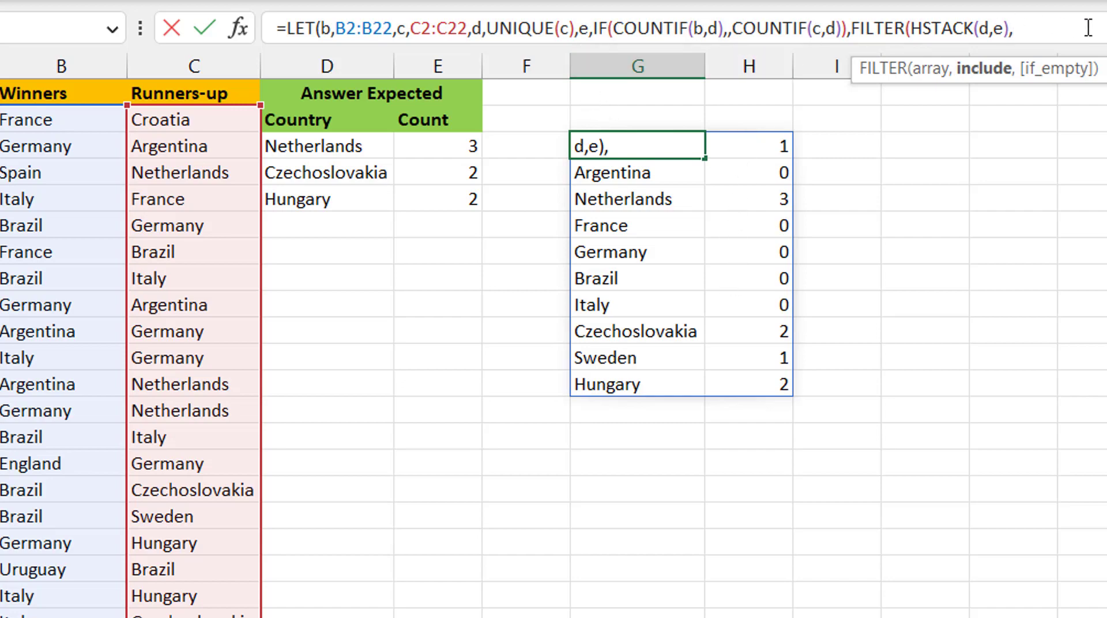
Set the FILTER condition to e>=LARGE(e,2), close the brackets, and enter the formula.
{"action": "type", "text": "e>=larg"}
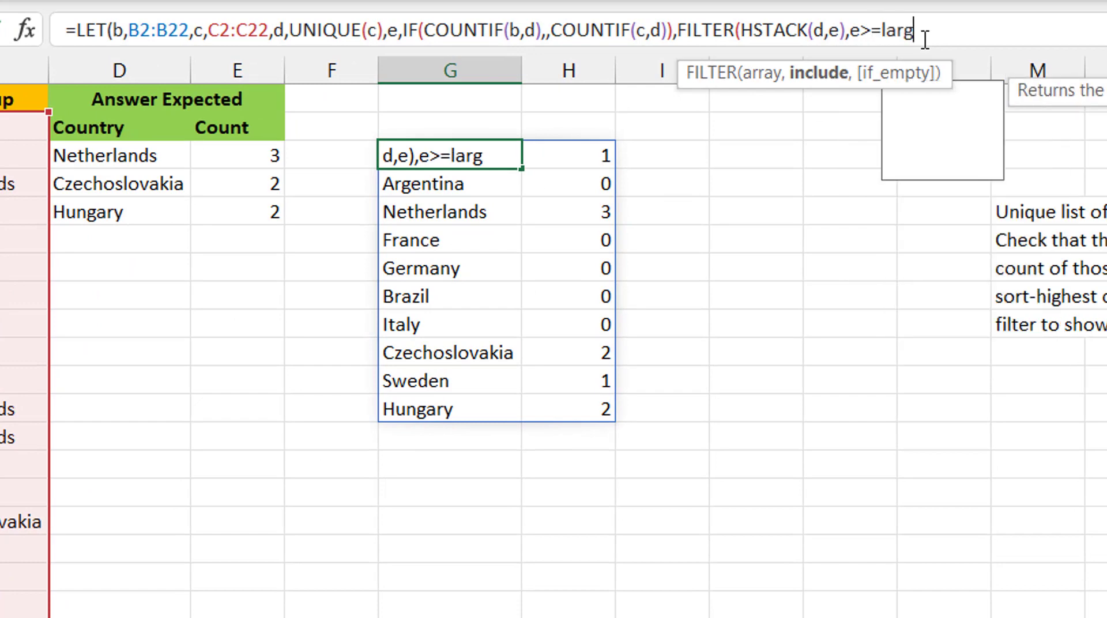
{"action": "key", "text": "Tab"}
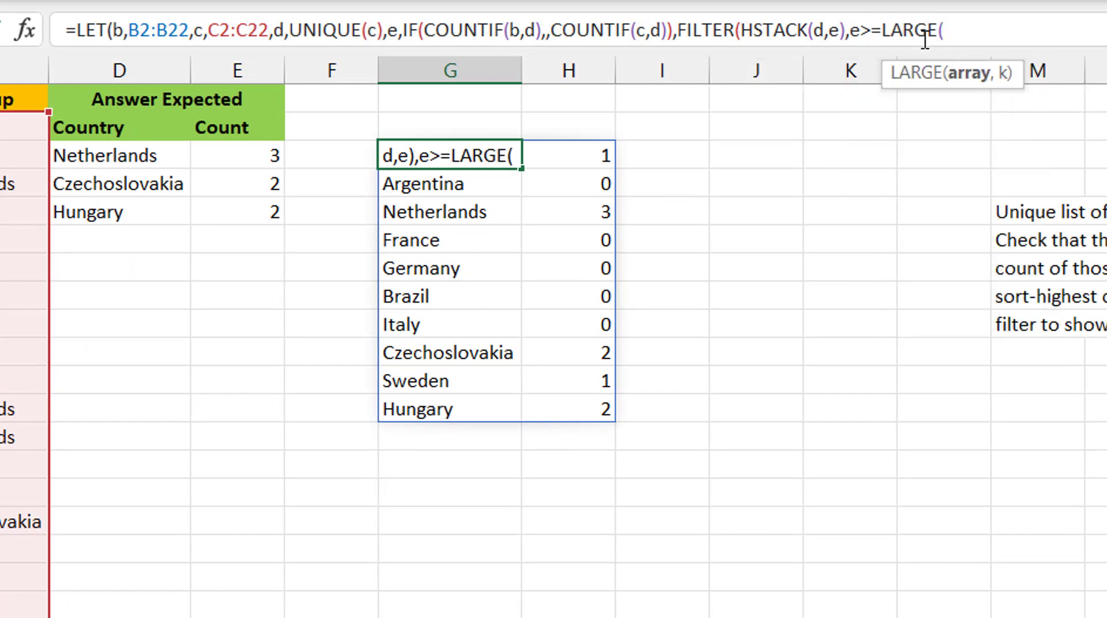
{"action": "type", "text": "e,2)"}
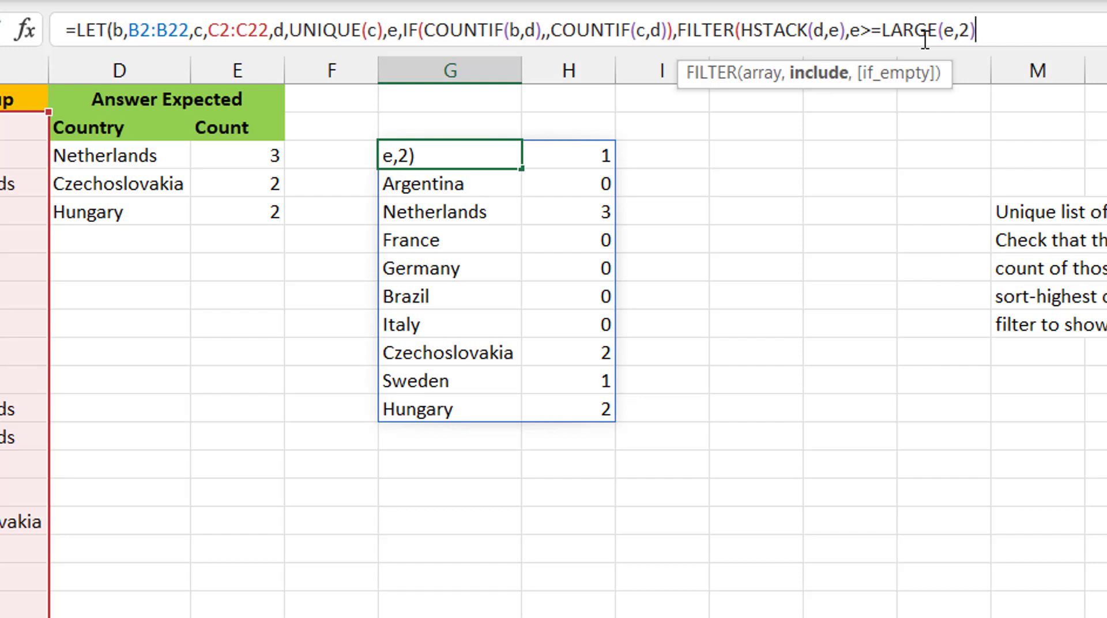
{"action": "type", "text": "))"}
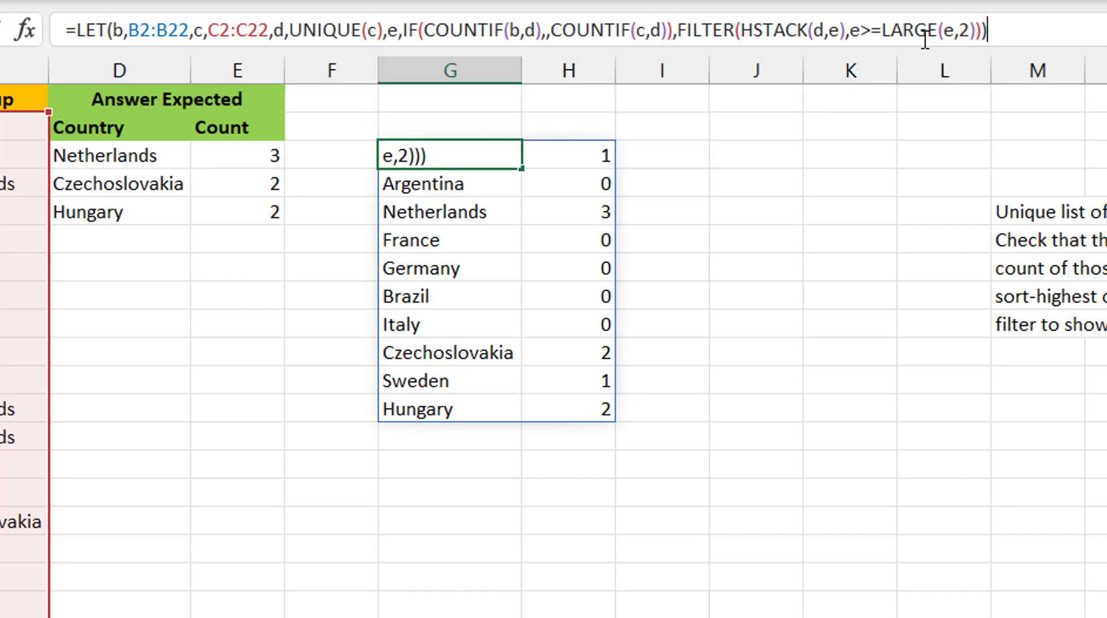
{"action": "key", "text": "Return"}
{"action": "key", "text": "Up"}
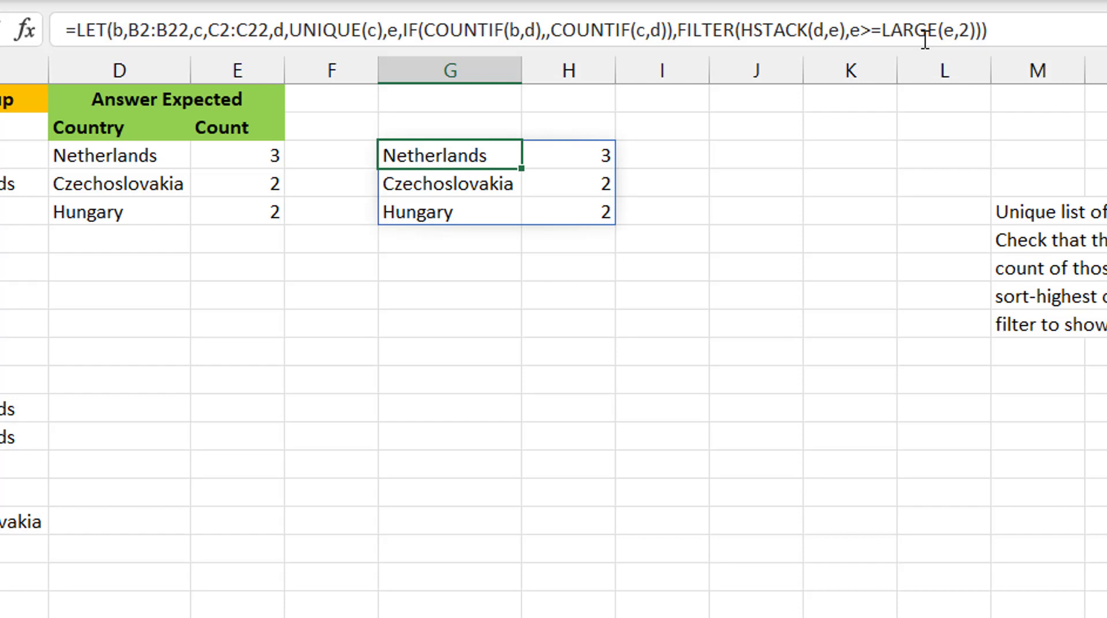
Insert SORT( in front of the FILTER expression in the G3 formula.
{"action": "left_click", "coordinate": [678, 30]}
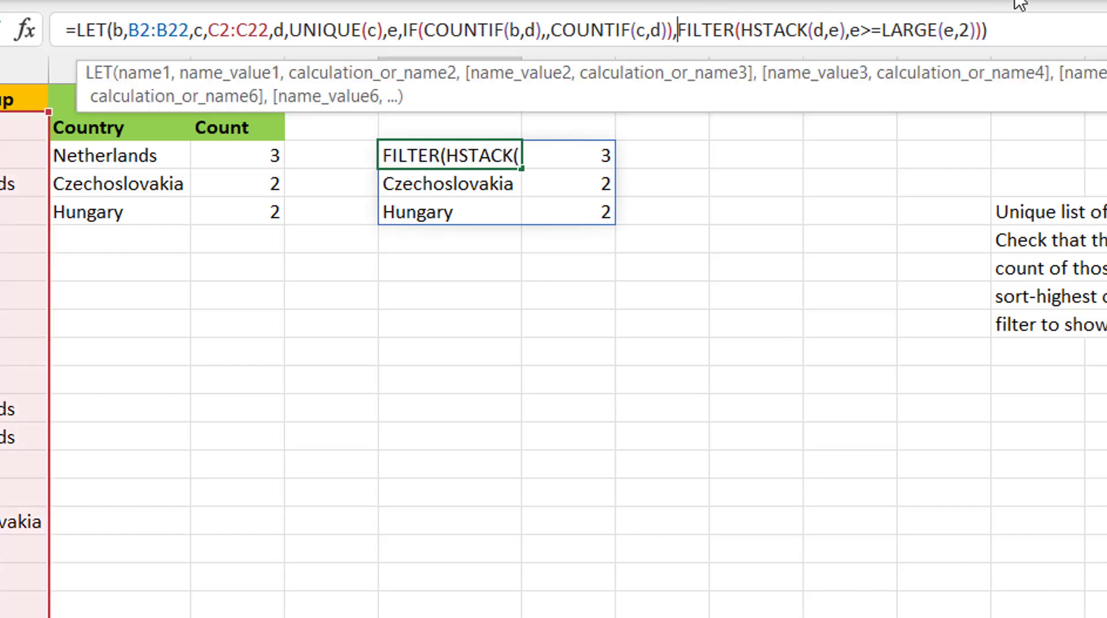
{"action": "type", "text": "sort"}
{"action": "key", "text": "Tab"}
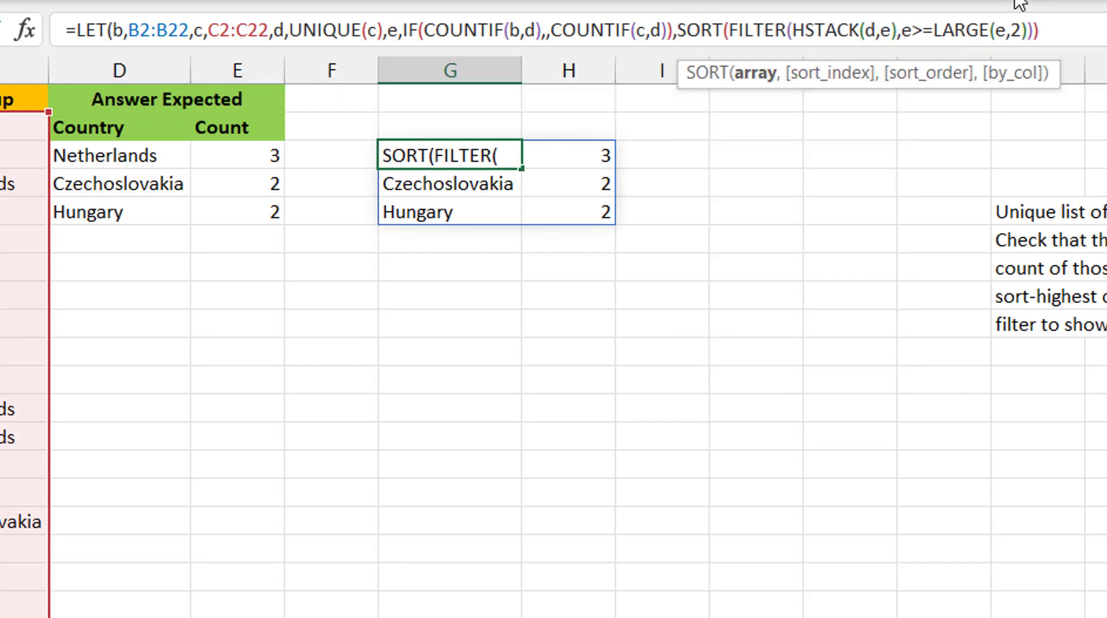
Set the SORT index to 2 and the order to -1 after the FILTER array, close the brackets, and enter the formula.
{"action": "left_click", "coordinate": [1095, 29]}
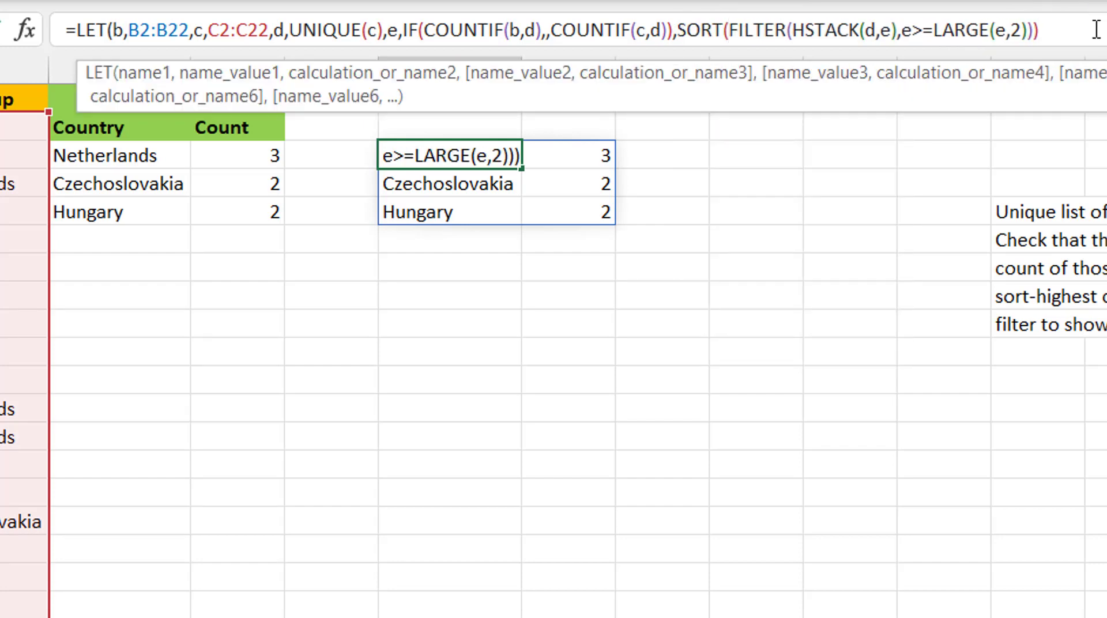
{"action": "key", "text": "Left"}
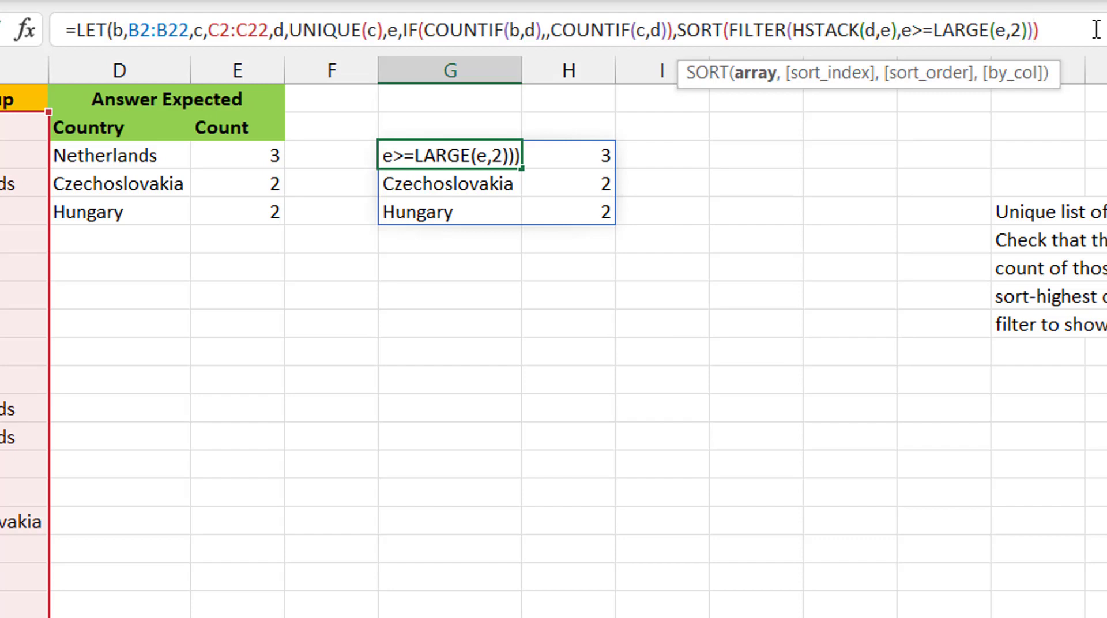
{"action": "type", "text": ","}
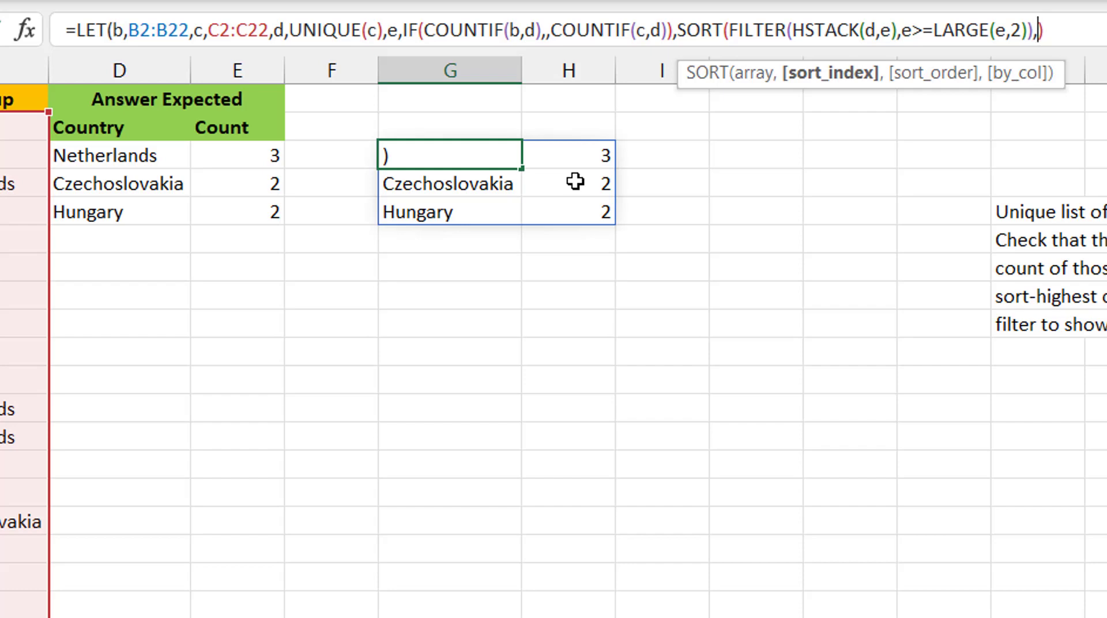
{"action": "type", "text": "2,"}
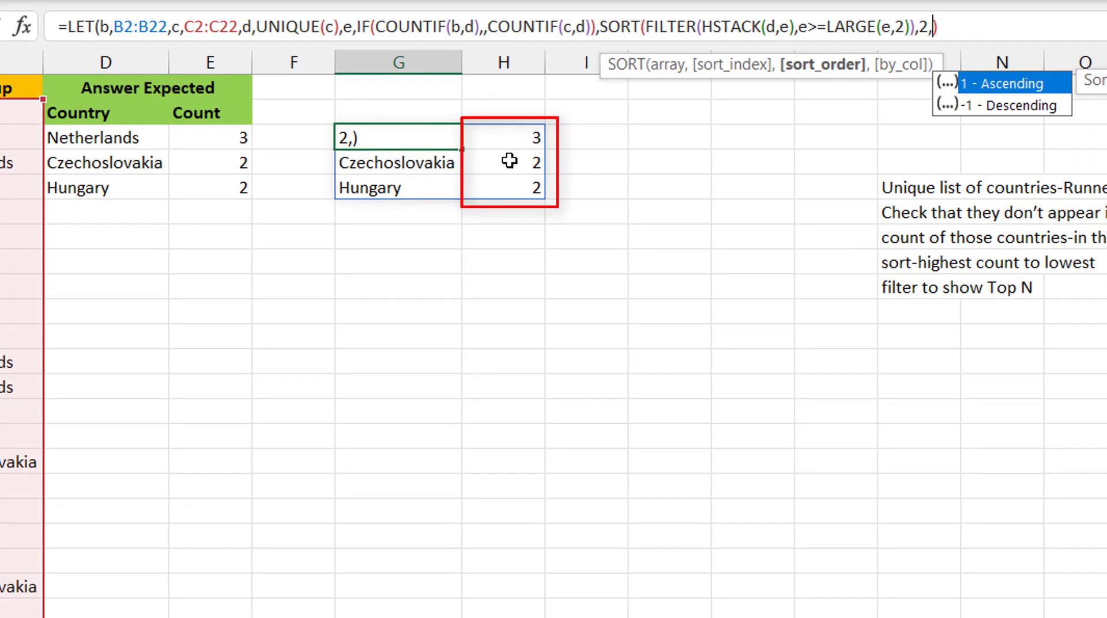
{"action": "type", "text": "-1"}
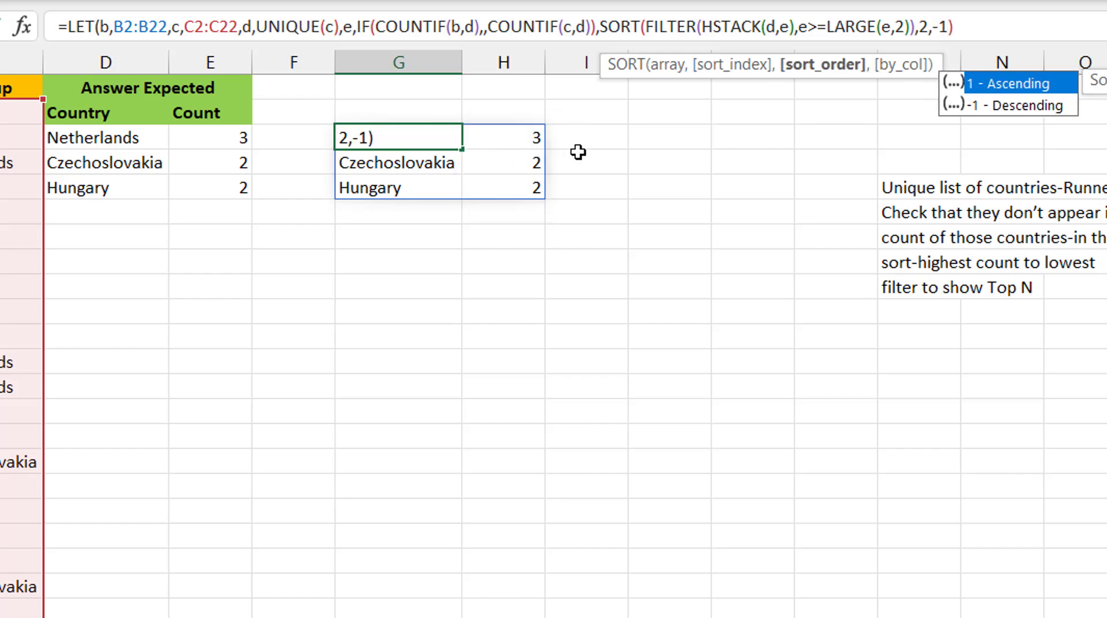
{"action": "left_click", "coordinate": [977, 24]}
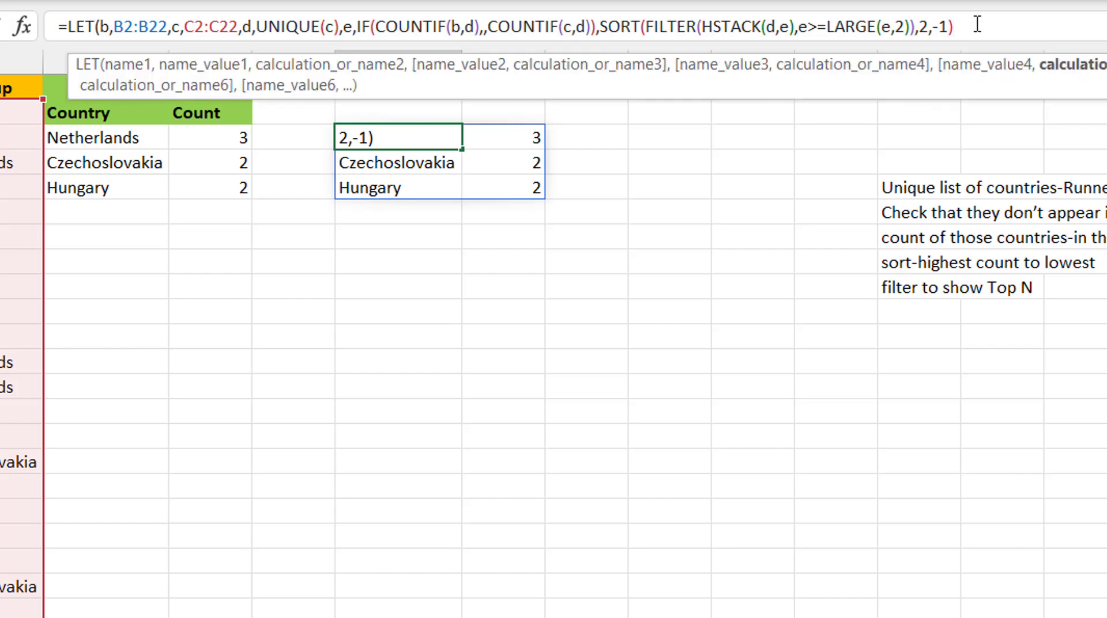
{"action": "type", "text": ")"}
{"action": "key", "text": "Return"}
{"action": "key", "text": "Up"}
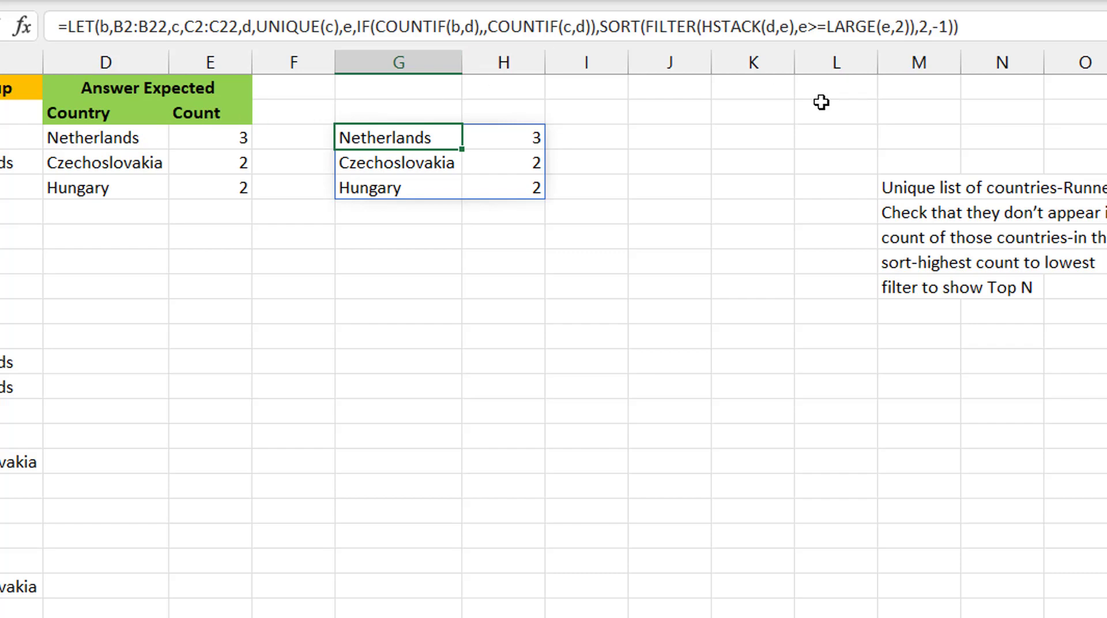
Set the k argument of LARGE in the G3 formula to 5 and enter it.
{"action": "left_click", "coordinate": [895, 29]}
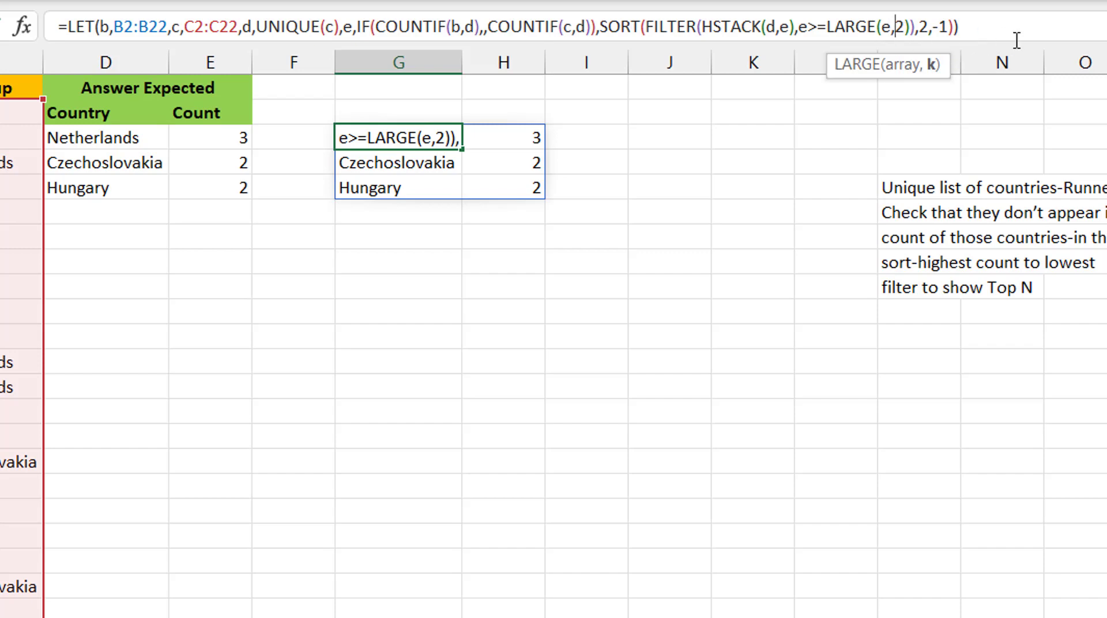
{"action": "key", "text": "Delete"}
{"action": "type", "text": "5"}
{"action": "key", "text": "Return"}
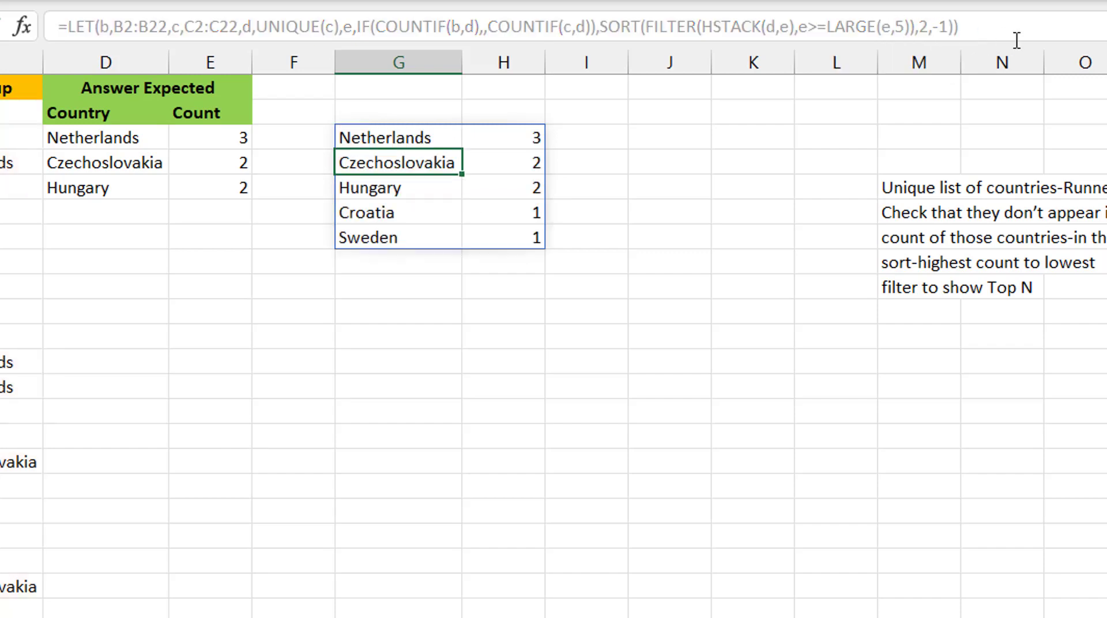
{"action": "key", "text": "Up"}
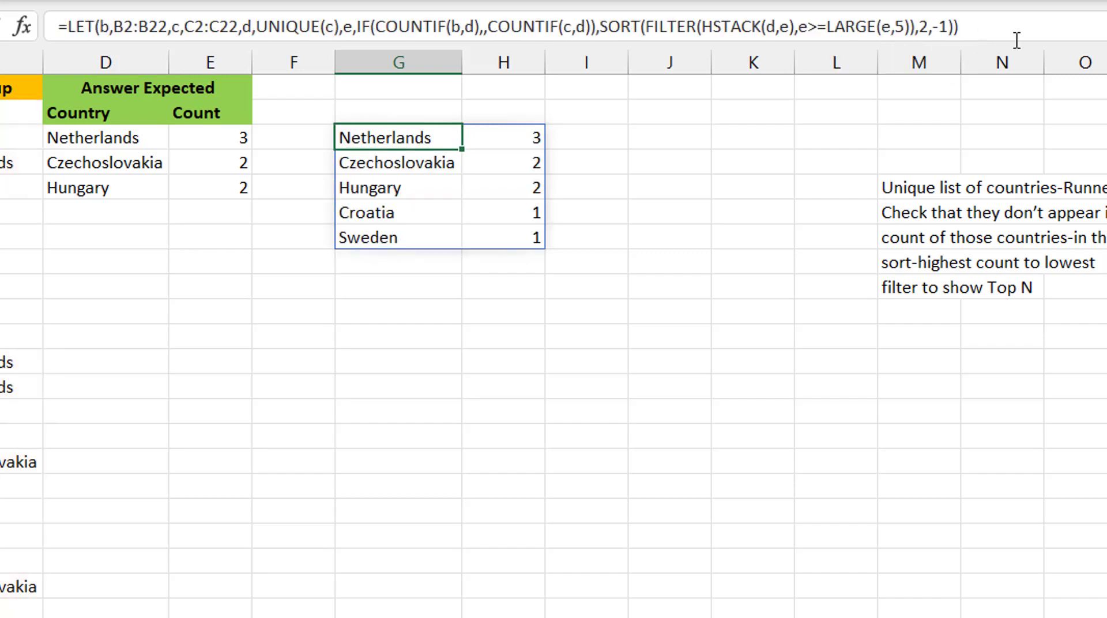
Set the k argument of LARGE in the G3 formula to 7 and enter it.
{"action": "left_click", "coordinate": [906, 28]}
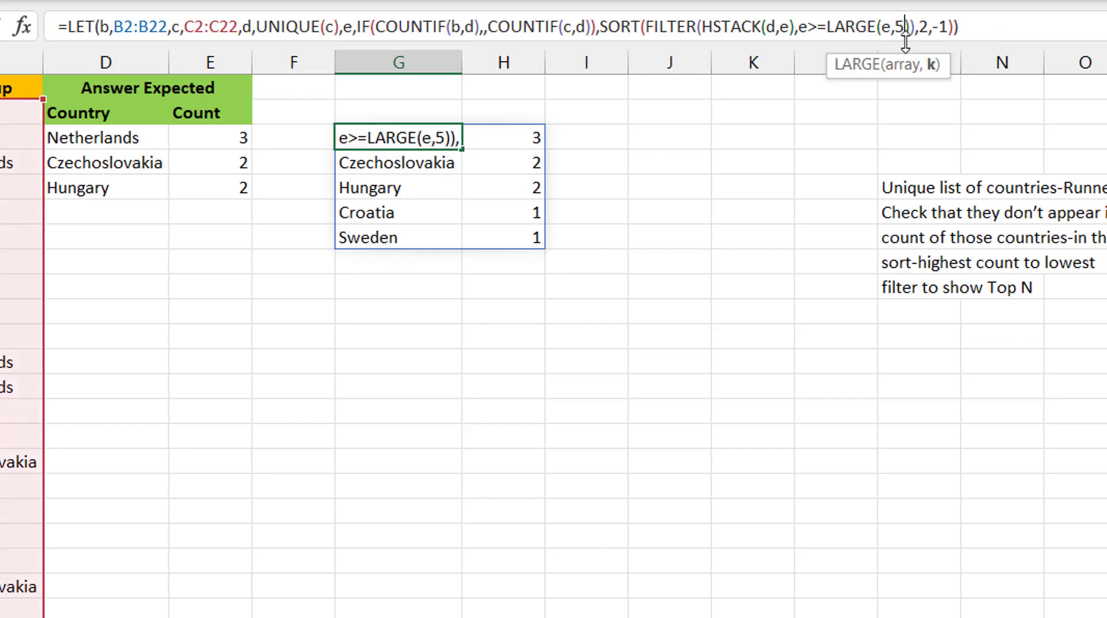
{"action": "key", "text": "BackSpace"}
{"action": "type", "text": "7"}
{"action": "key", "text": "Return"}
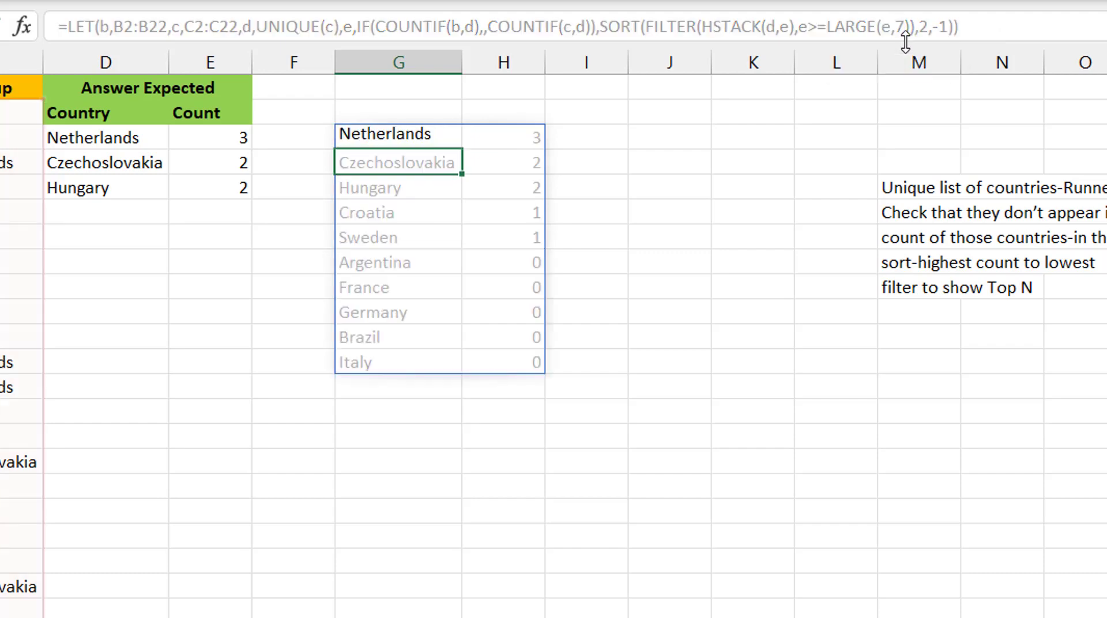
{"action": "key", "text": "Up"}
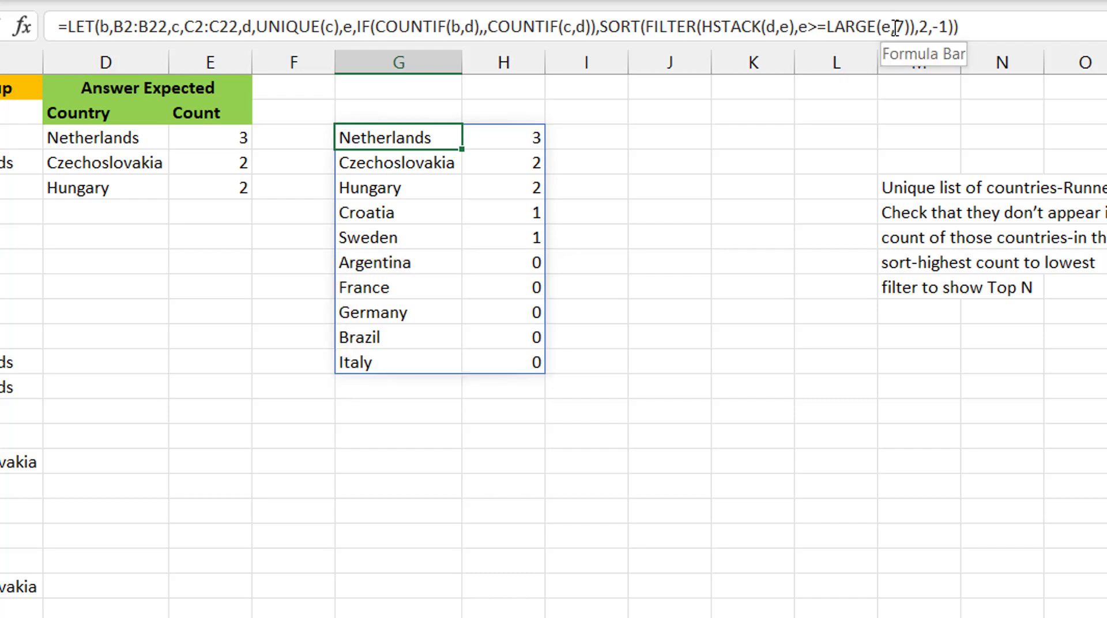
Add an opening bracket before e>=LARGE(e,7) in the G3 formula and delete the SORT arguments and closing brackets following that condition.
{"action": "left_click", "coordinate": [892, 27]}
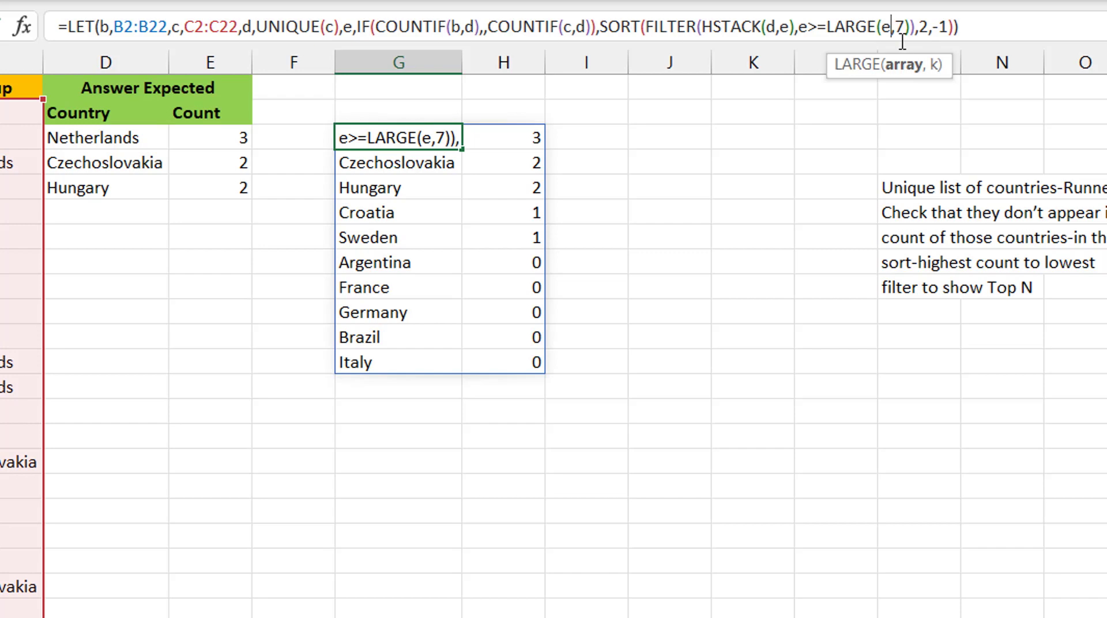
{"action": "key", "text": "Right"}
{"action": "left_click", "coordinate": [800, 29]}
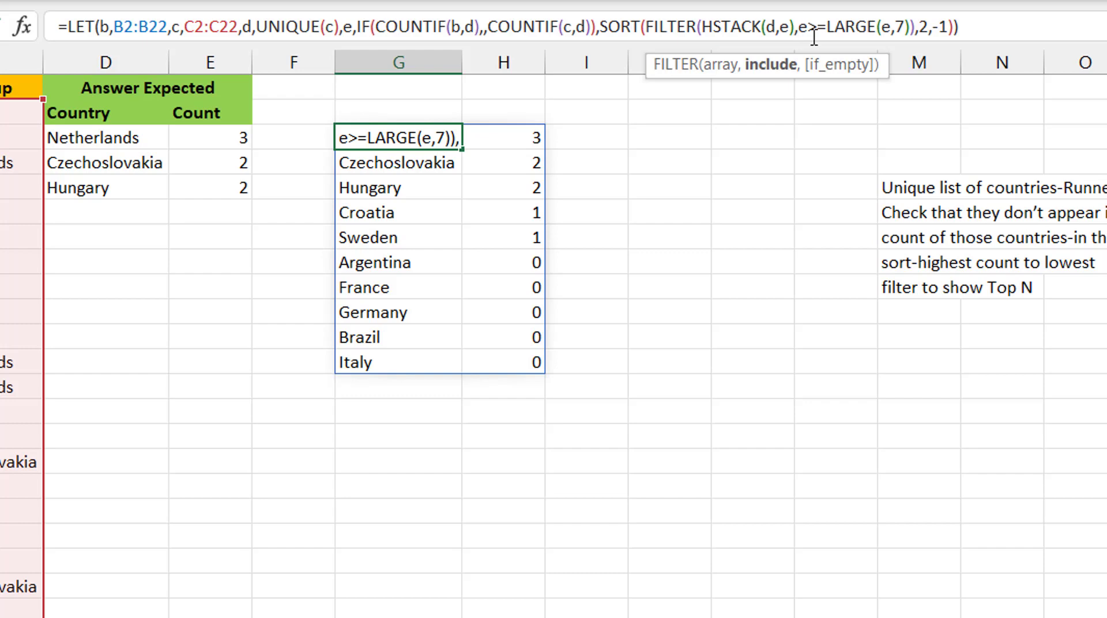
{"action": "type", "text": "("}
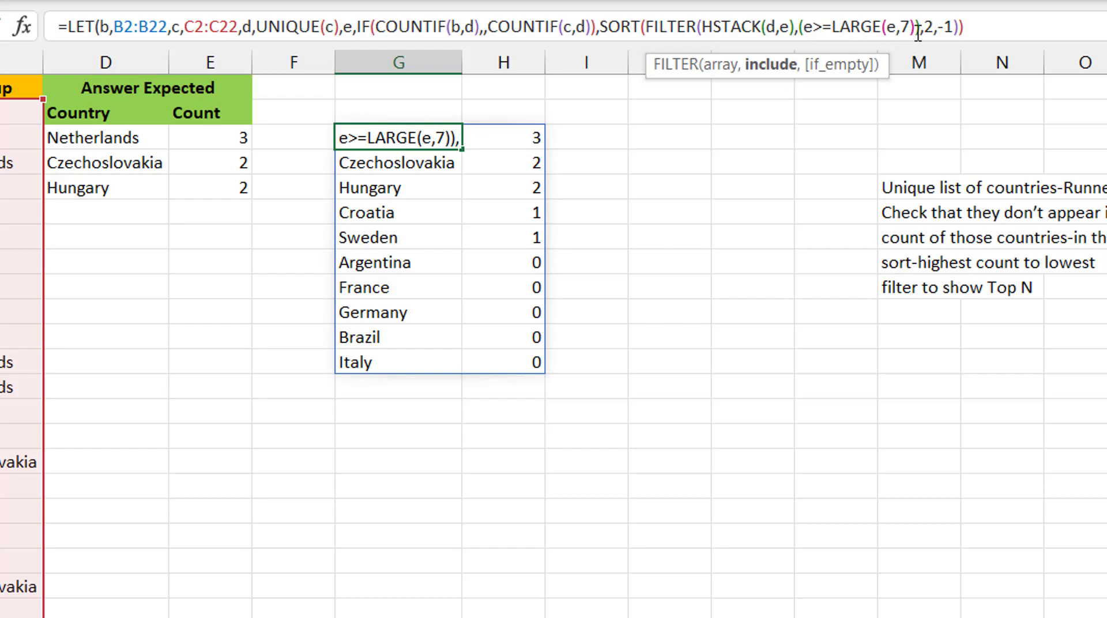
{"action": "left_click_drag", "start_coordinate": [934, 27], "coordinate": [1008, 27]}
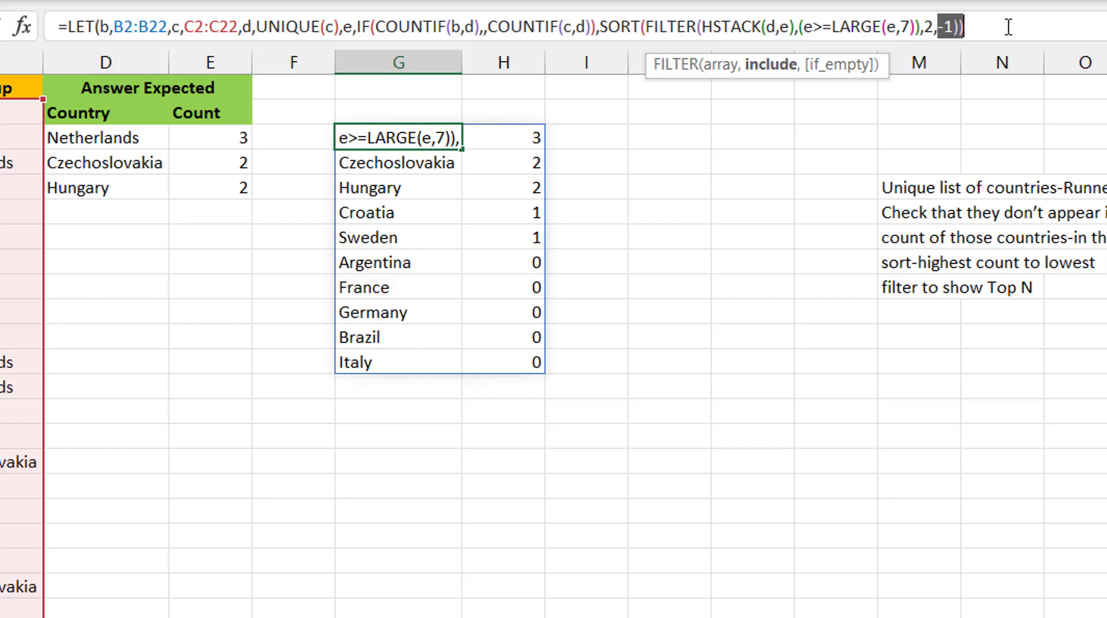
{"action": "key", "text": "BackSpace"}
{"action": "key", "text": "BackSpace"}
{"action": "key", "text": "BackSpace"}
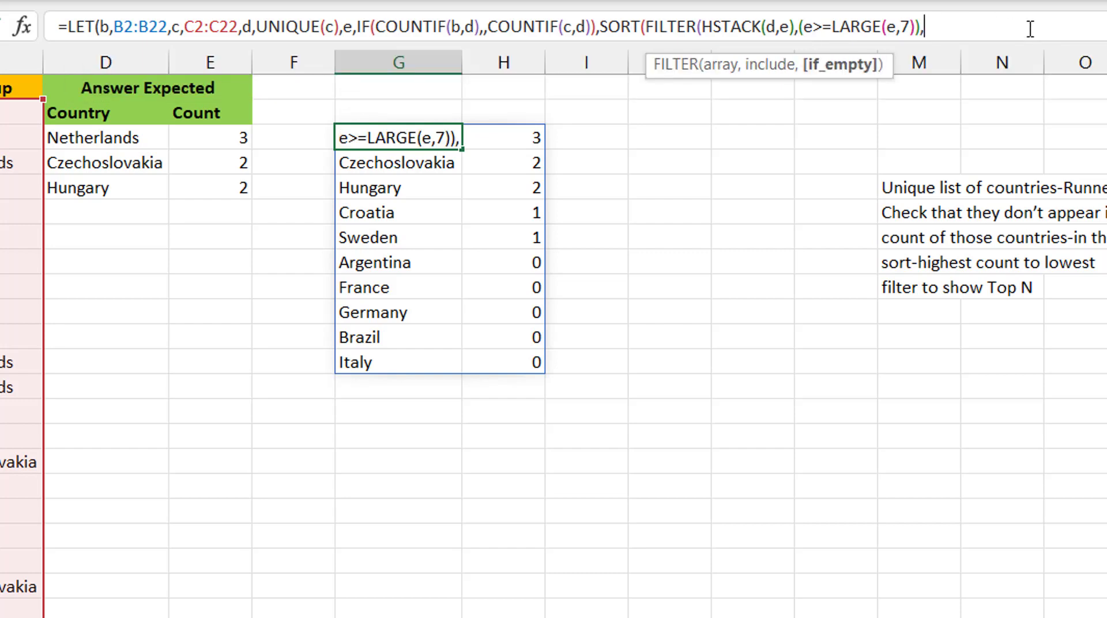
{"action": "key", "text": "BackSpace"}
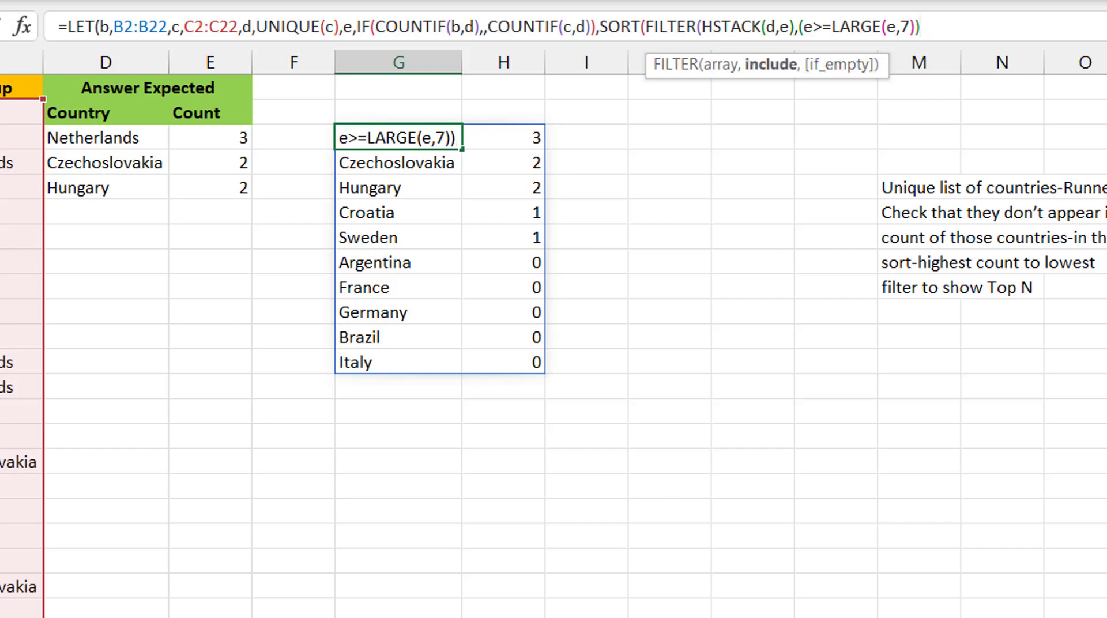
{"action": "key", "text": "BackSpace"}
Close the bracket around the LARGE condition, multiply it by (e<>0), and close the FILTER function.
{"action": "type", "text": ")*("}
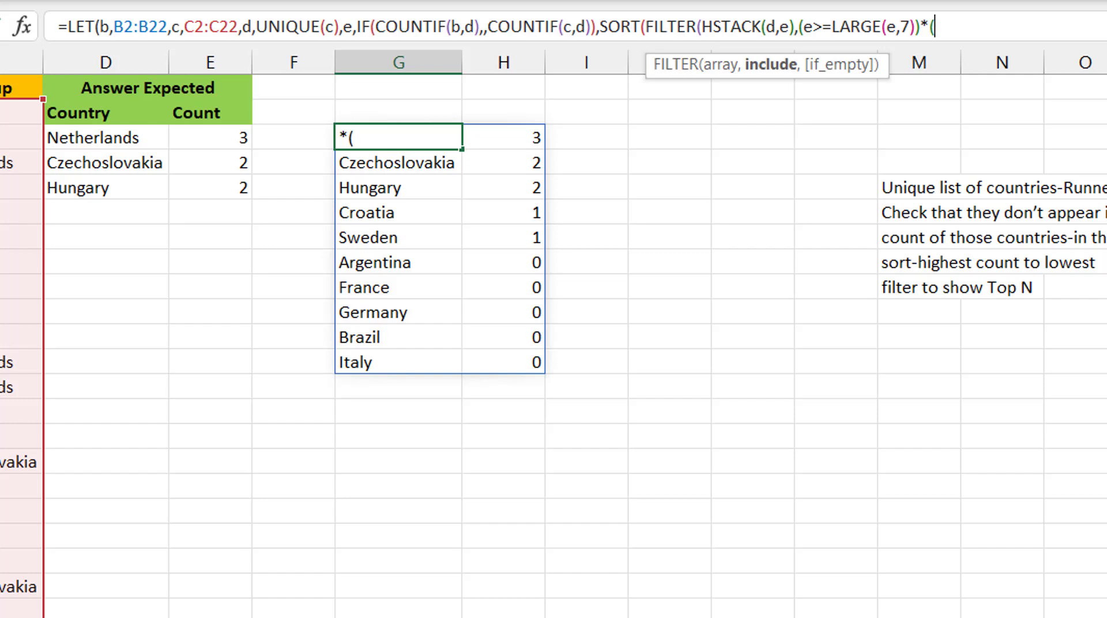
{"action": "type", "text": "e<>0"}
{"action": "type", "text": ")"}
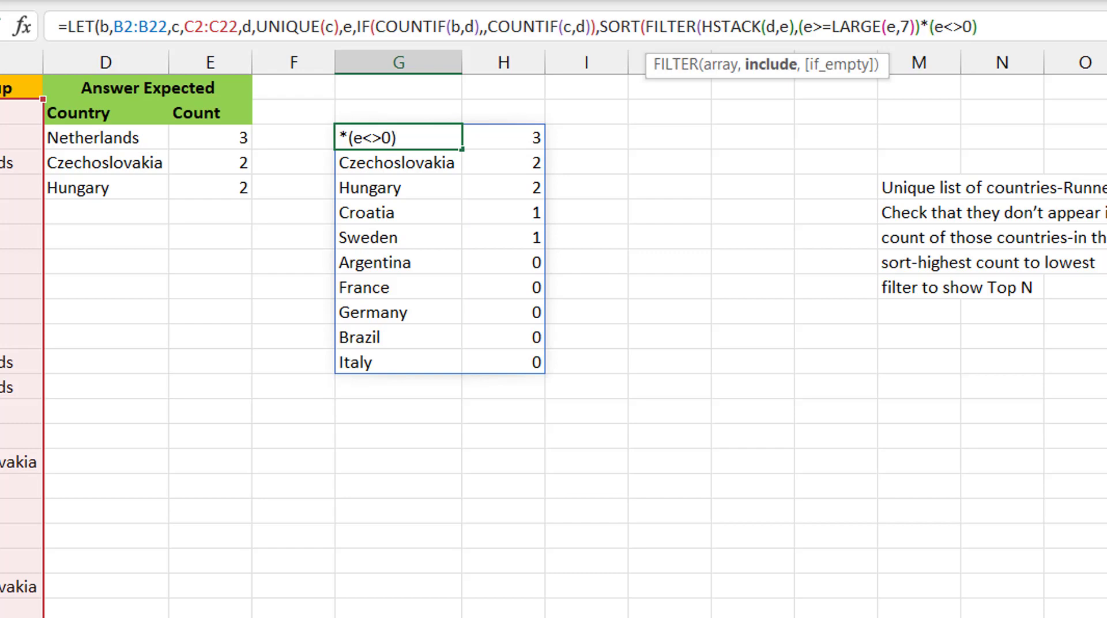
{"action": "type", "text": ")"}
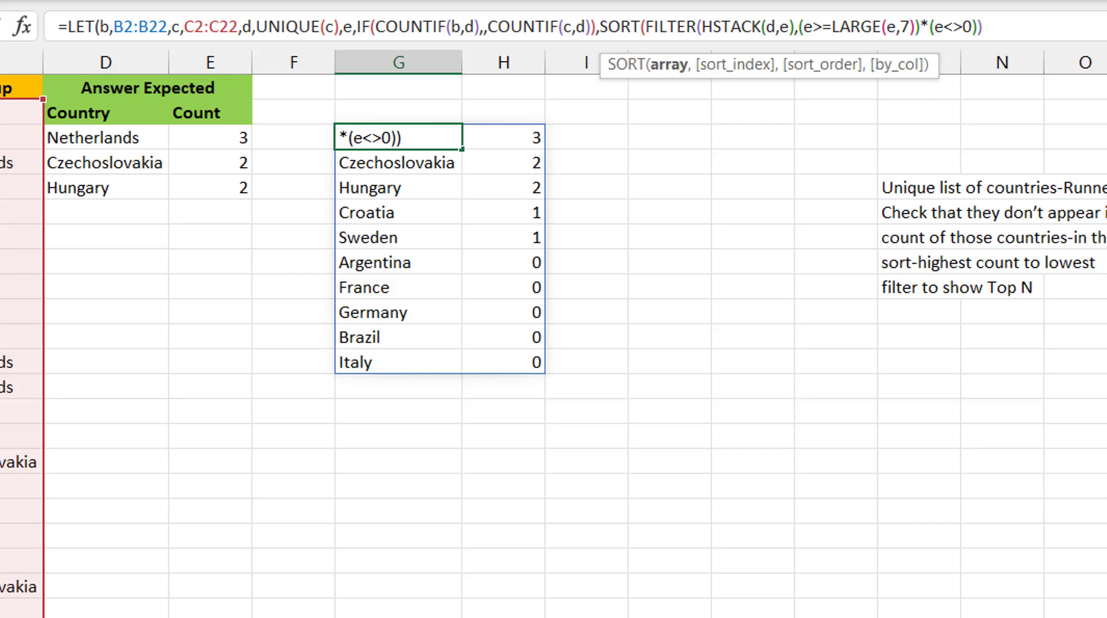
Re-enter the SORT index 2 and order -1, close the brackets, enter the formula, and reselect G3.
{"action": "type", "text": ","}
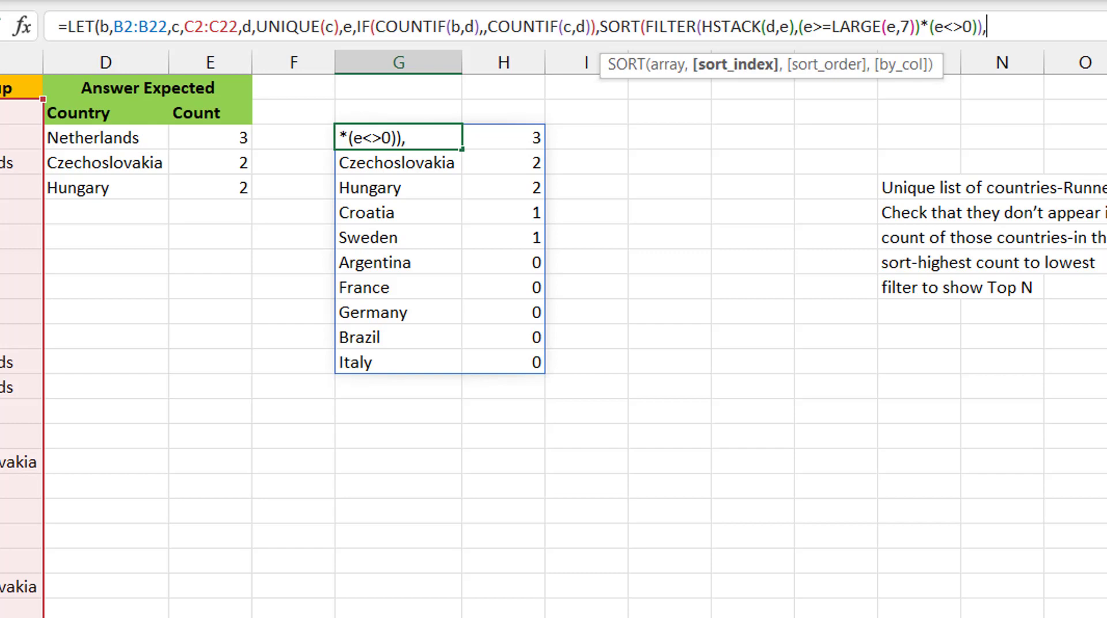
{"action": "type", "text": "2,"}
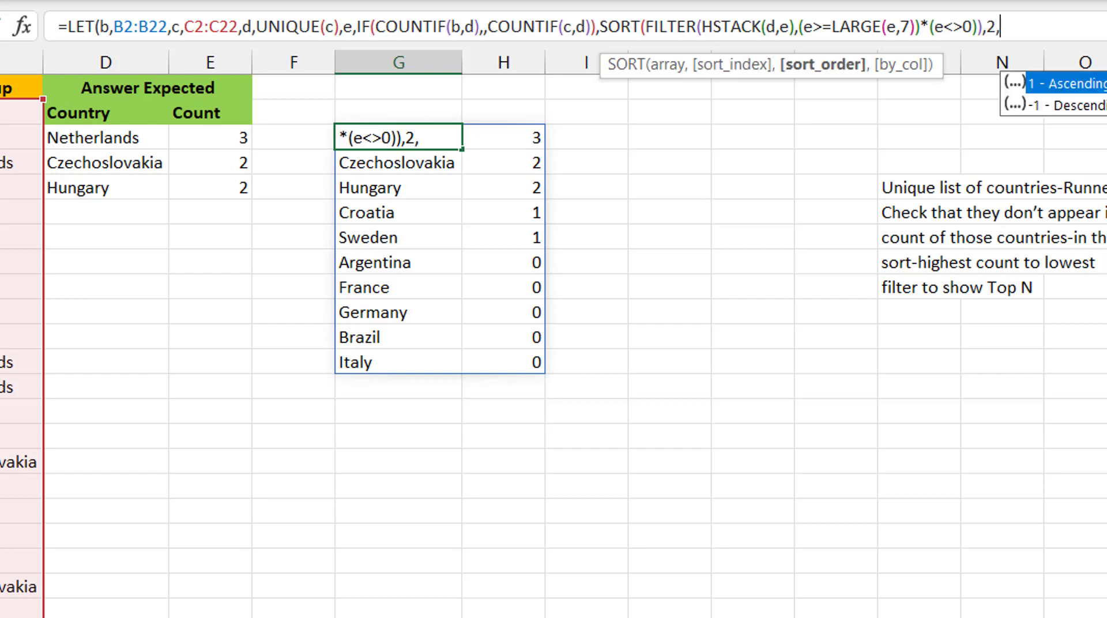
{"action": "type", "text": "-1"}
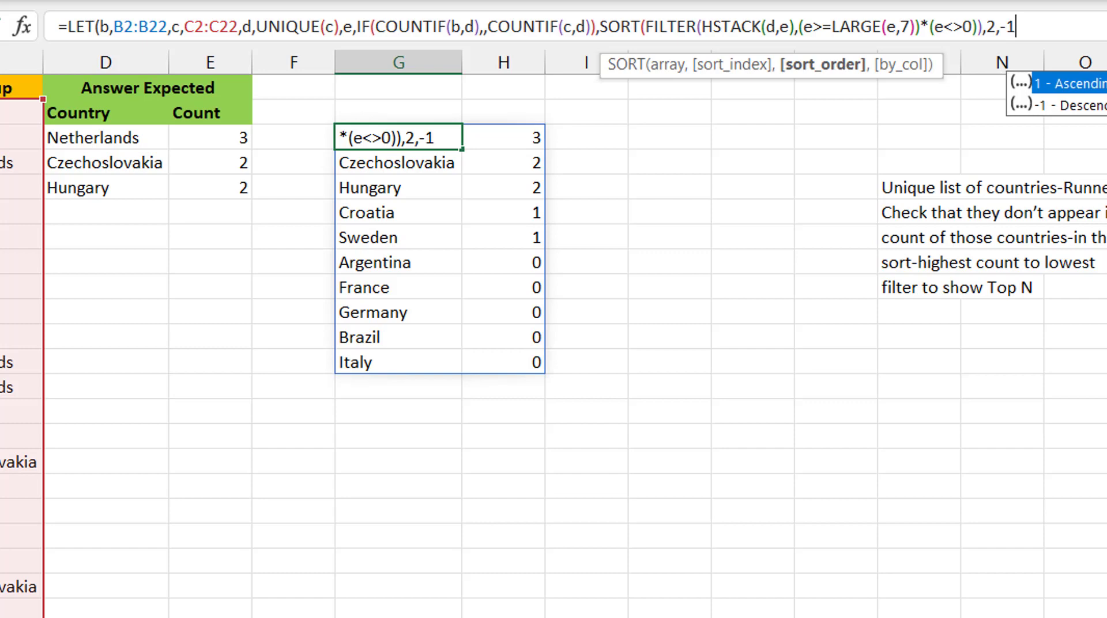
{"action": "type", "text": ")"}
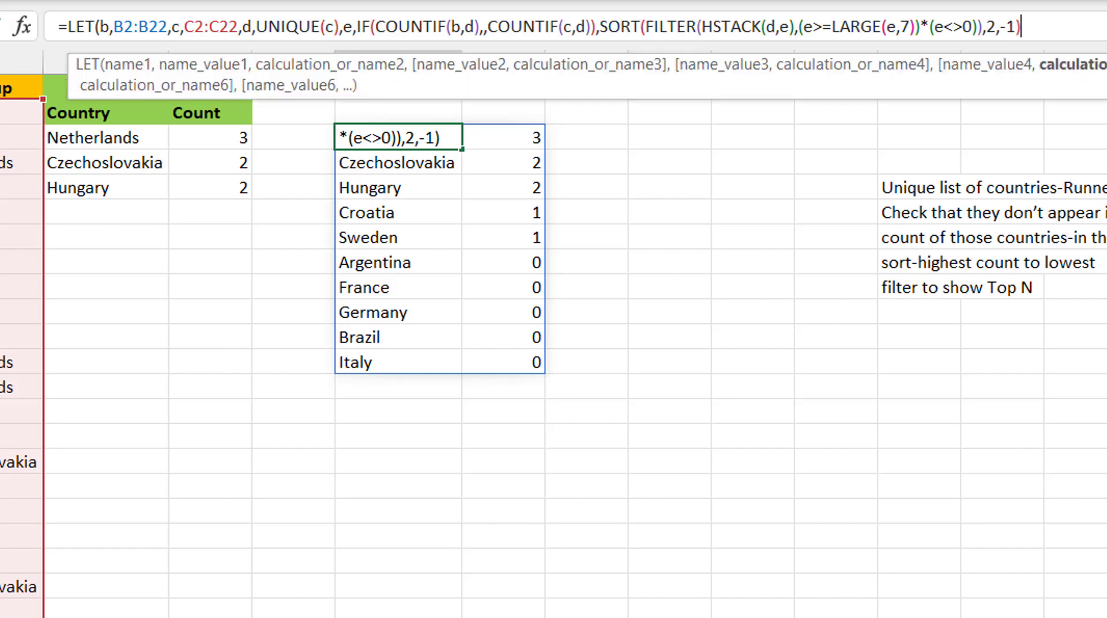
{"action": "type", "text": ")"}
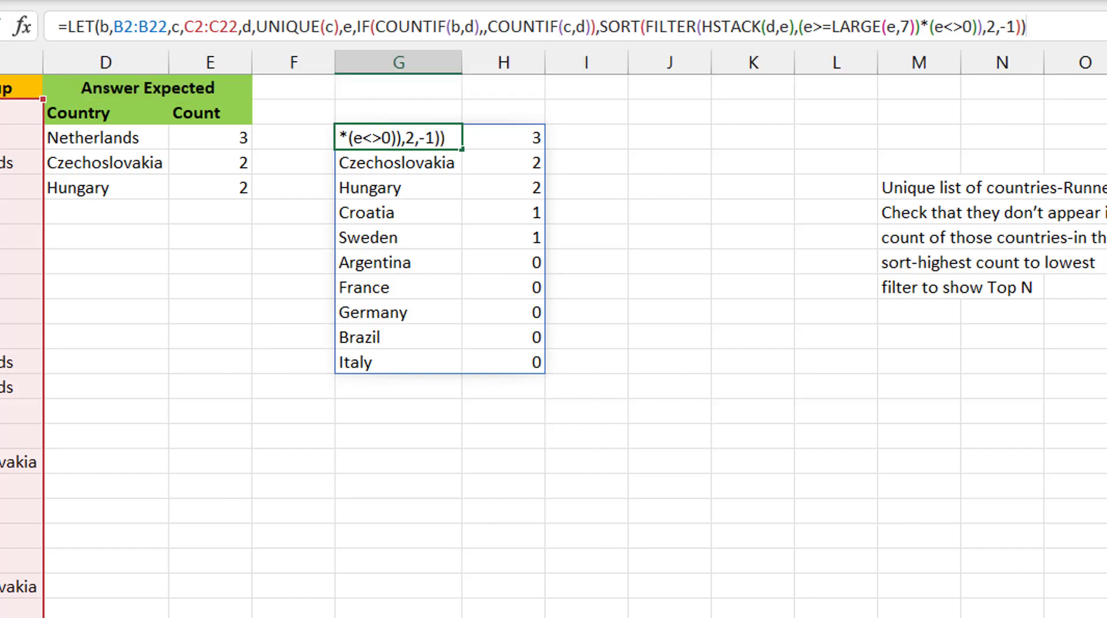
{"action": "key", "text": "Return"}
{"action": "left_click", "coordinate": [397, 137]}
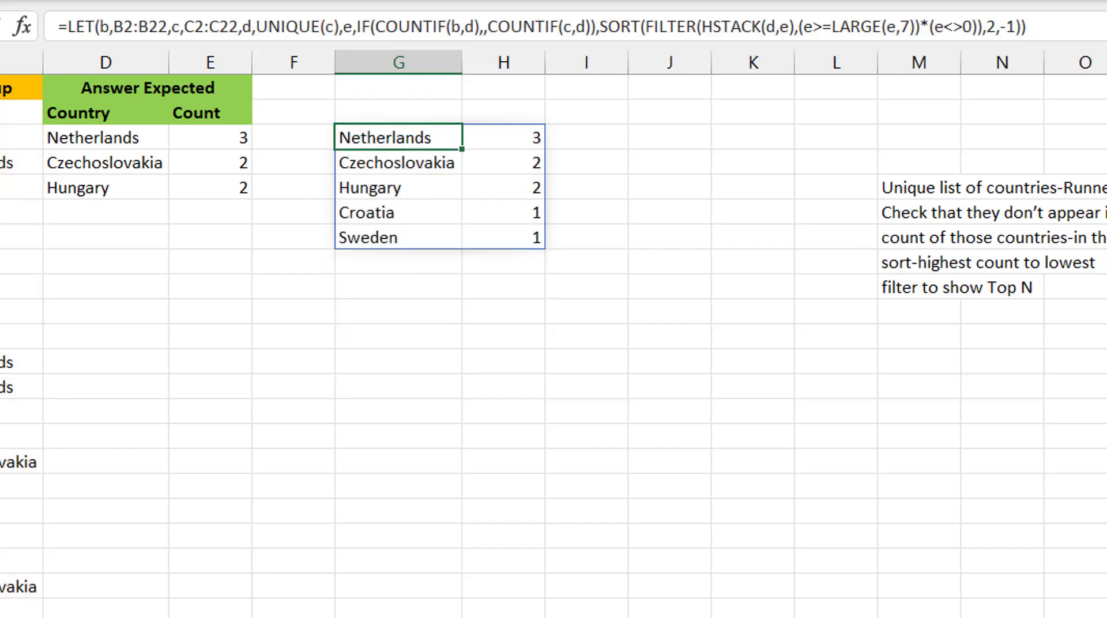